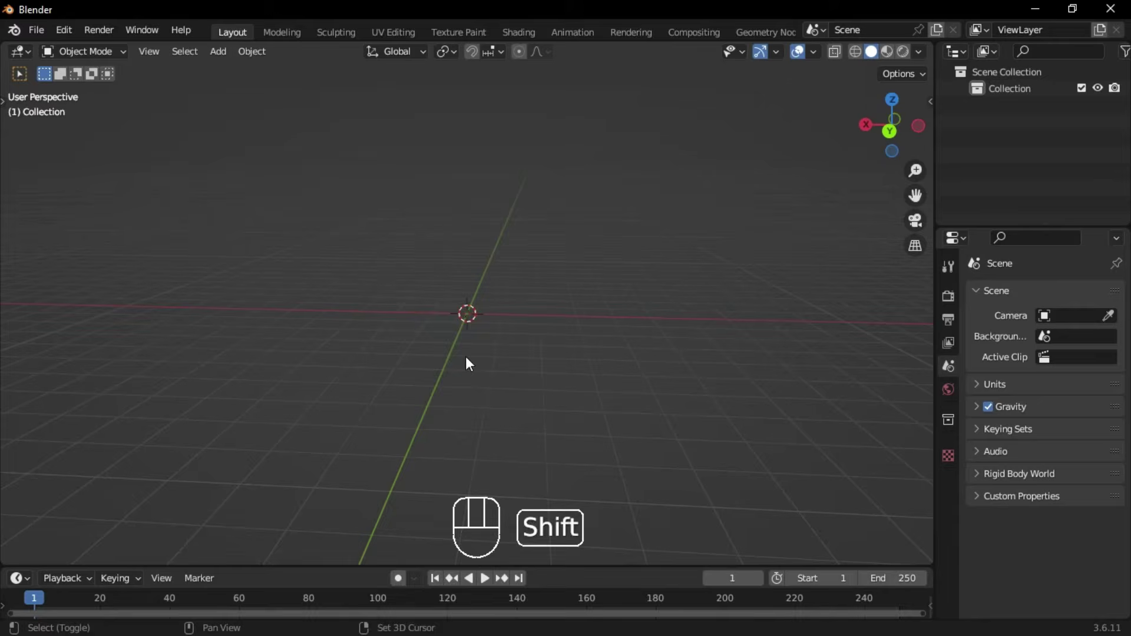
# Step: Add an icosphere and scale it down in Edit Mode
pyautogui.hotkey('shift', 'a')
pyautogui.click(543, 379)
pyautogui.keyDown('ctrl'); pyautogui.moveTo(469, 310); pyautogui.dragTo(502, 311, button='middle'); pyautogui.keyUp('ctrl')
pyautogui.press('Tab')
pyautogui.press('s')
pyautogui.click(507, 312)
pyautogui.press('Tab')
# Step: Duplicate the sphere twice along X to make a row of three, viewed from the back
pyautogui.hotkey('shift', 'd')
pyautogui.press('x')
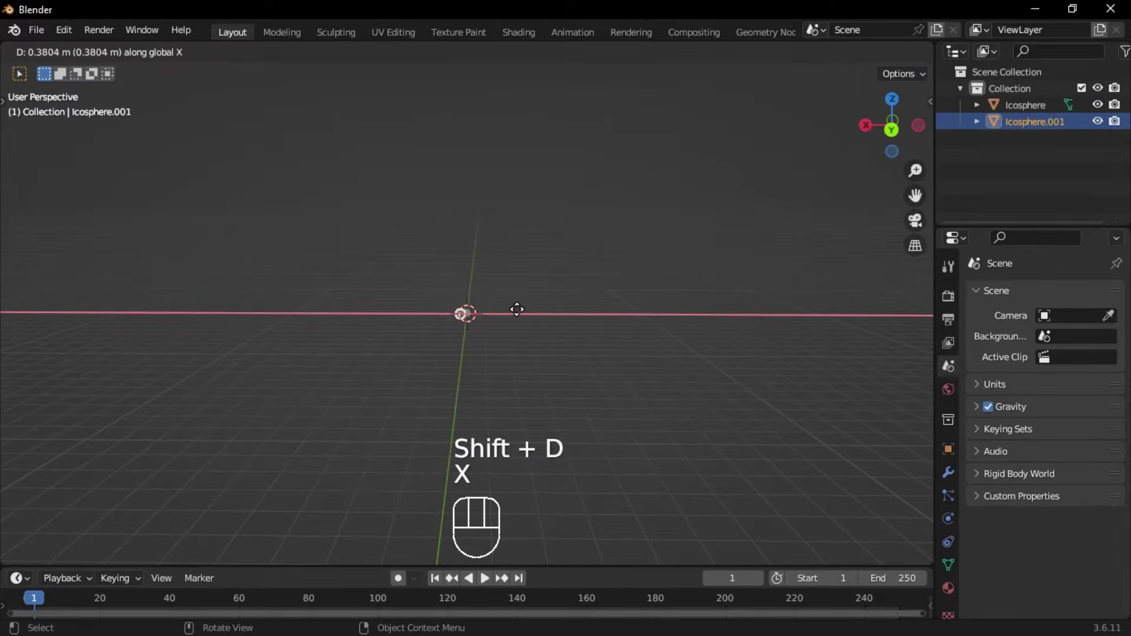
pyautogui.click(601, 314)
pyautogui.hotkey('shift', 'd')
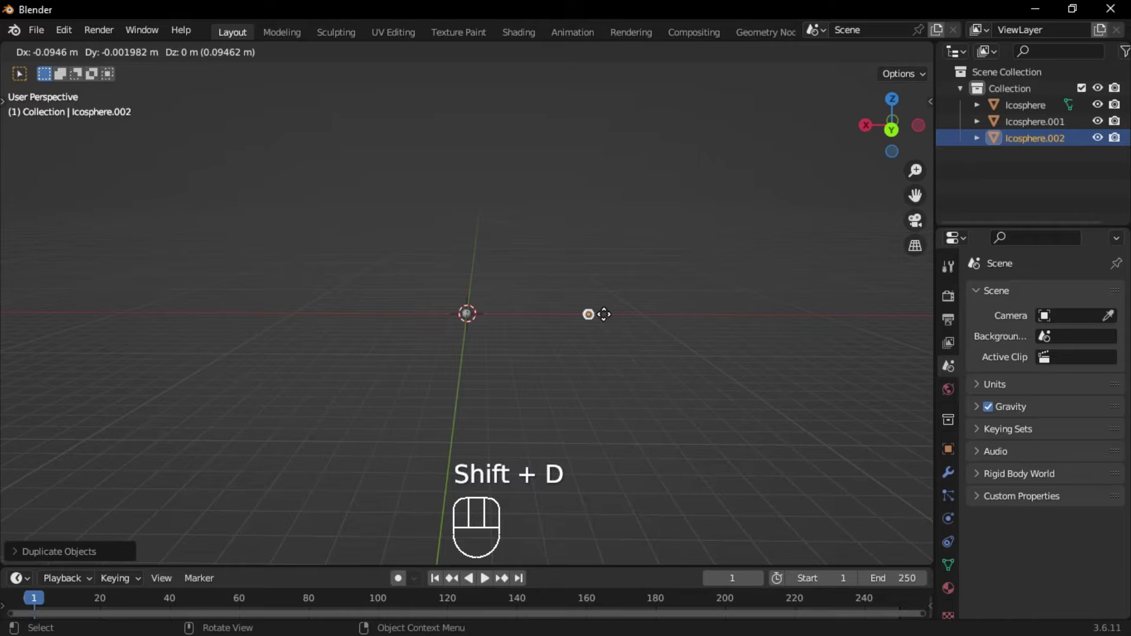
pyautogui.press('x')
pyautogui.click(689, 294)
pyautogui.keyDown('ctrl'); pyautogui.moveTo(690, 293); pyautogui.dragTo(505, 440, button='middle'); pyautogui.keyUp('ctrl')
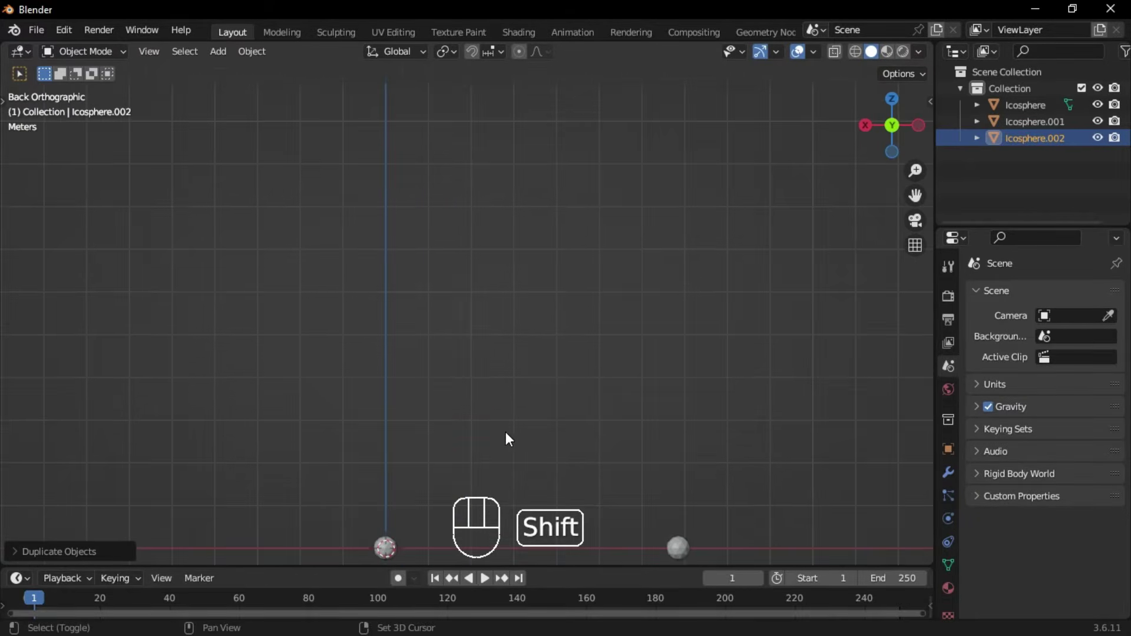
# Step: Rename the icospheres in the Outliner to fireworks1, fireworks2 and sample
pyautogui.moveTo(366, 567); pyautogui.dragTo(342, 527)
pyautogui.doubleClick(1027, 105)
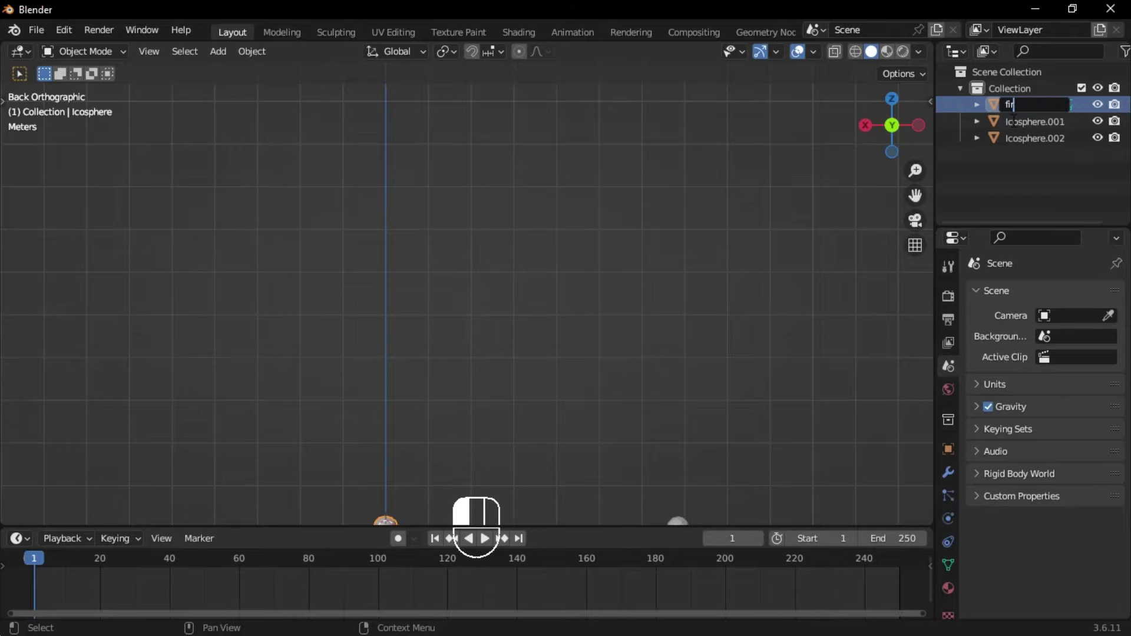
pyautogui.write('fireworks1')
pyautogui.doubleClick(1014, 121)
pyautogui.write('fireworks')
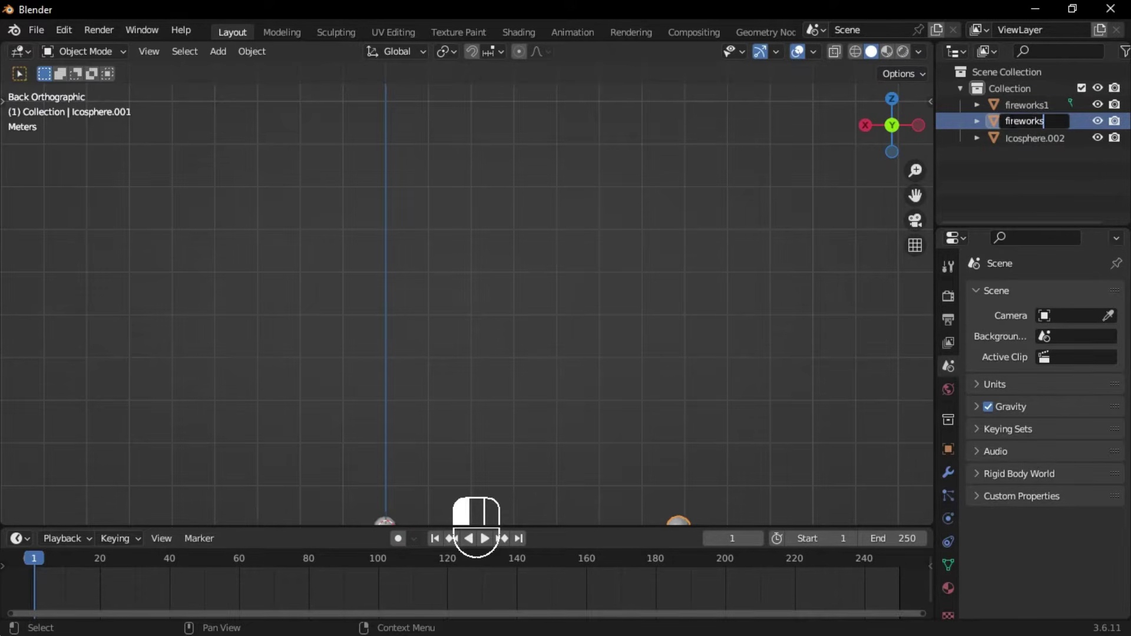
pyautogui.write('2')
pyautogui.press('Return')
pyautogui.doubleClick(1026, 137)
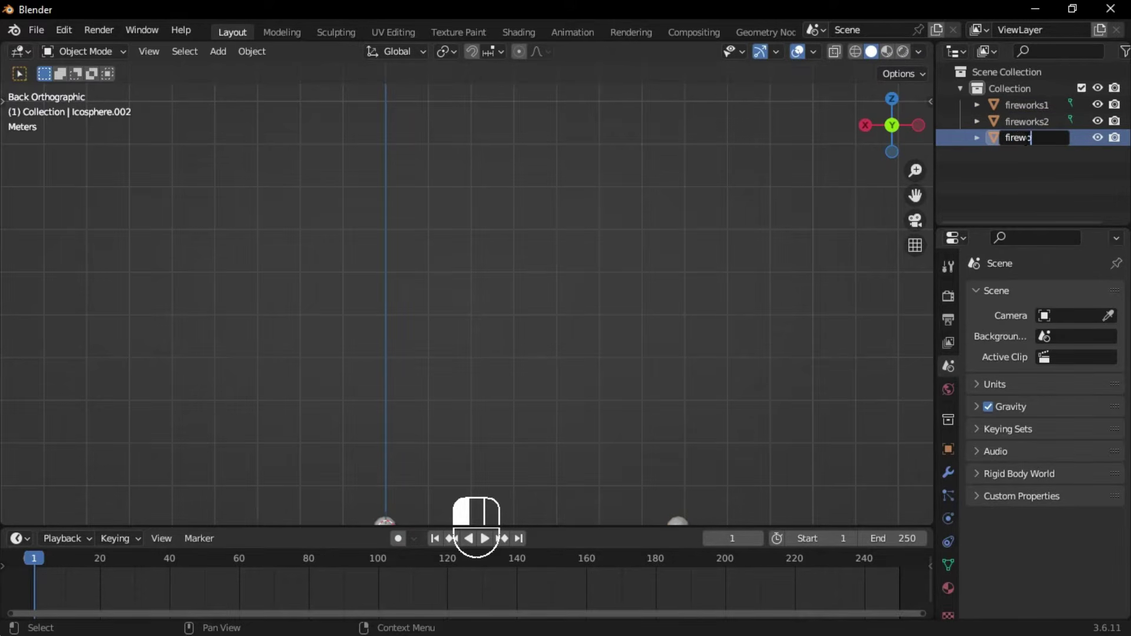
pyautogui.write('sample')
pyautogui.press('Return')
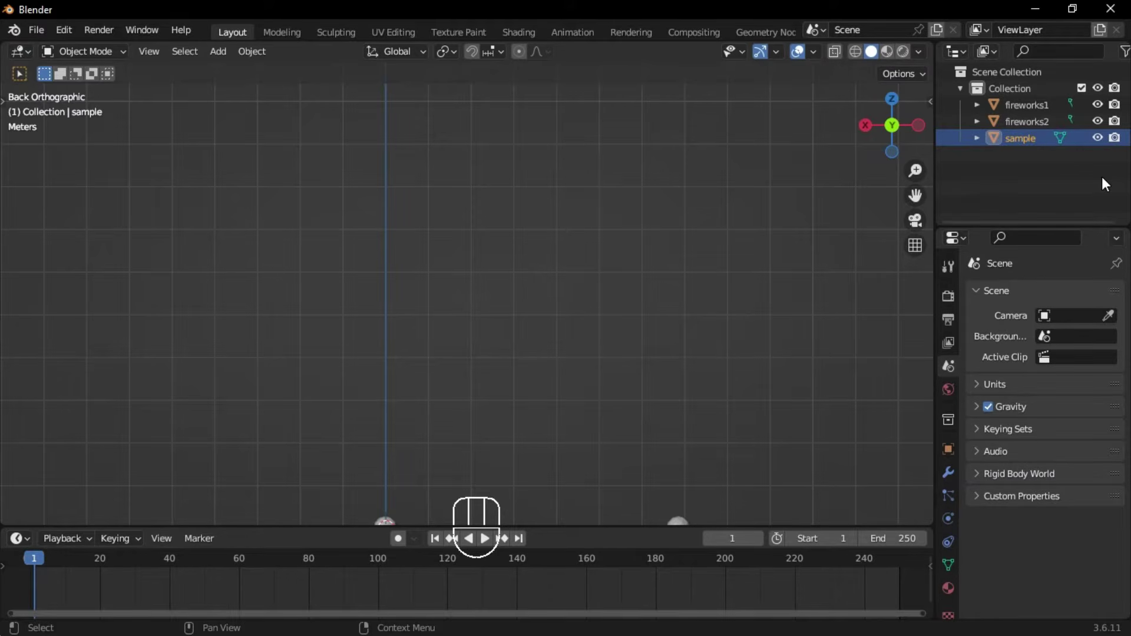
pyautogui.click(1041, 106)
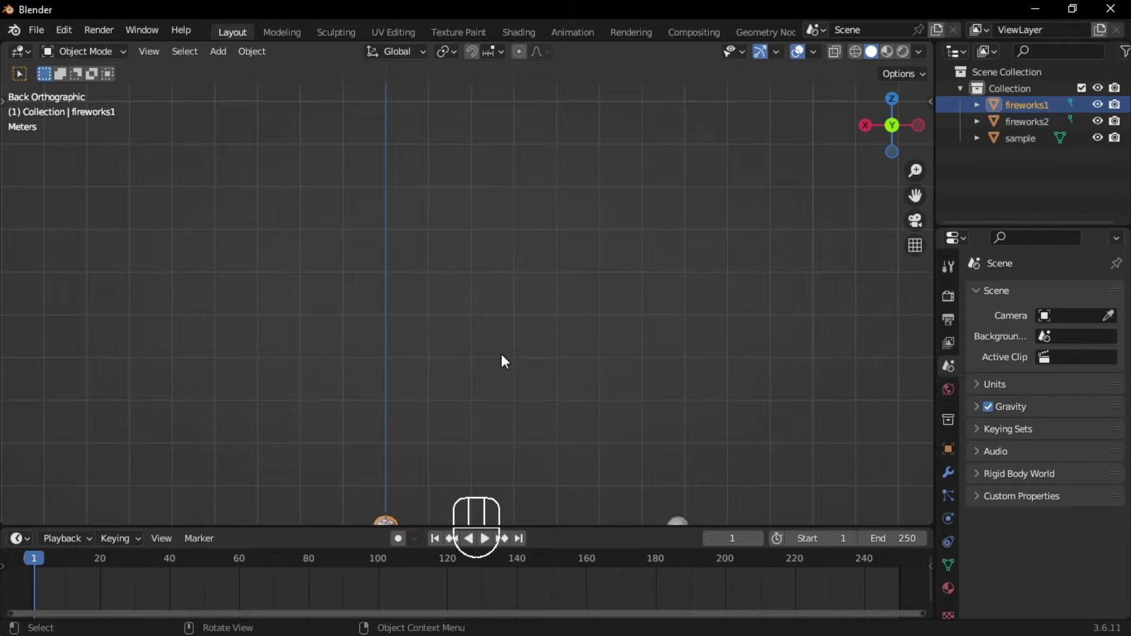
# Step: Insert a location keyframe for fireworks1 at frame 1
pyautogui.scroll(-2, 501, 355)
pyautogui.keyDown('shift'); pyautogui.moveTo(496, 361); pyautogui.dragTo(497, 392, button='middle'); pyautogui.keyUp('shift')
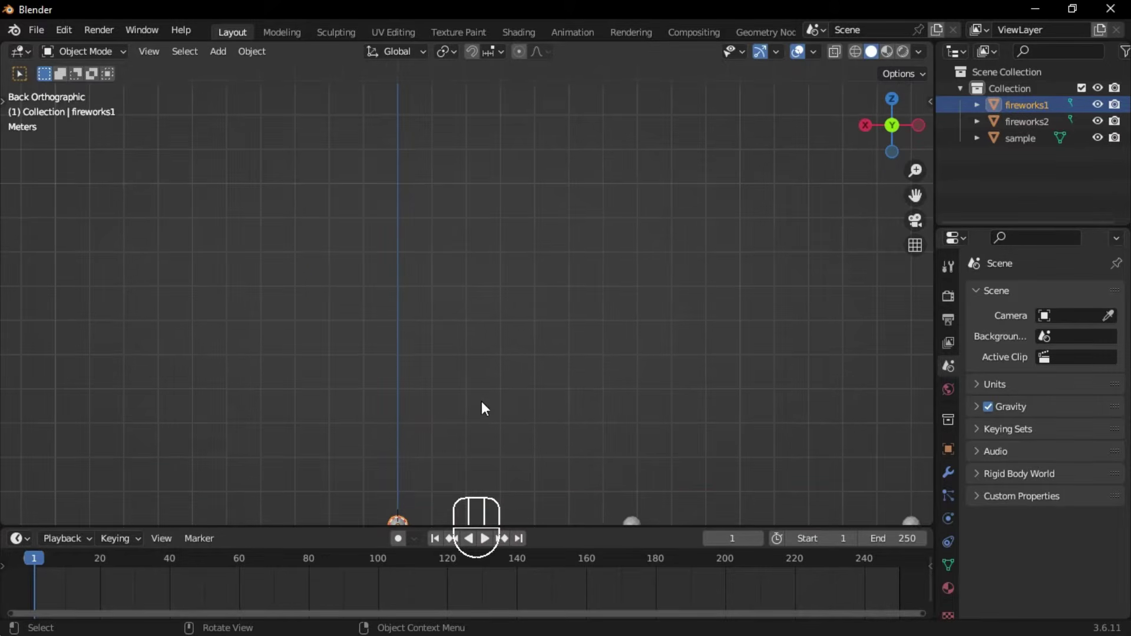
pyautogui.press('i')
pyautogui.click(425, 333)
# Step: At frame 50, raise fireworks1 along Z and keyframe its location
pyautogui.click(366, 557)
pyautogui.press('space')
pyautogui.moveTo(123, 556); pyautogui.dragTo(206, 565)
pyautogui.press('space')
pyautogui.press('g')
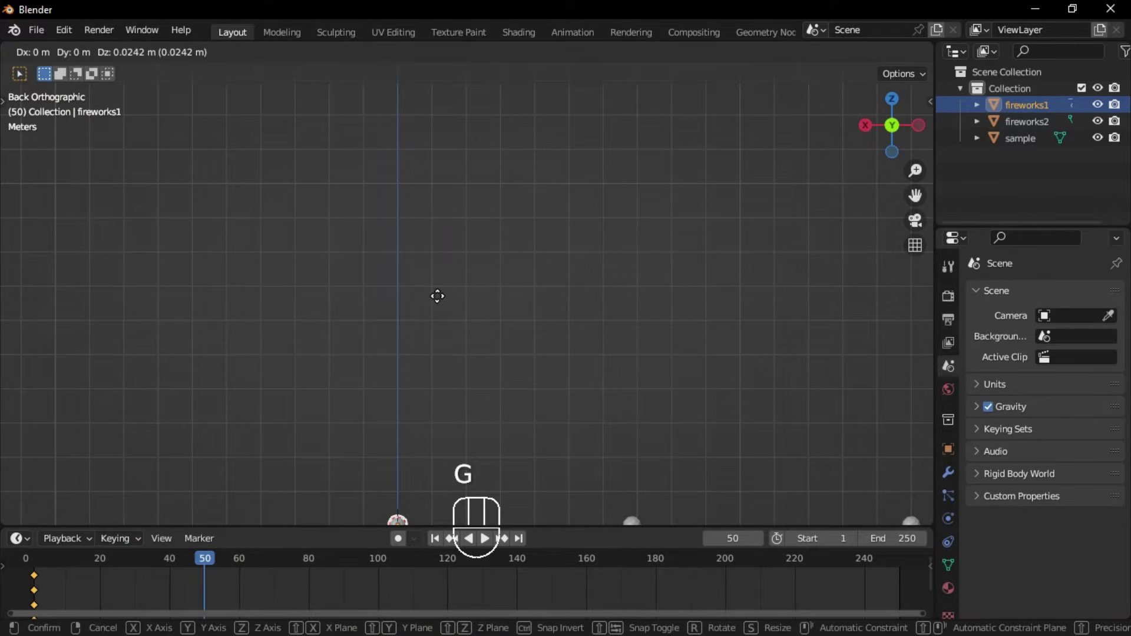
pyautogui.press('z')
pyautogui.click(391, 296)
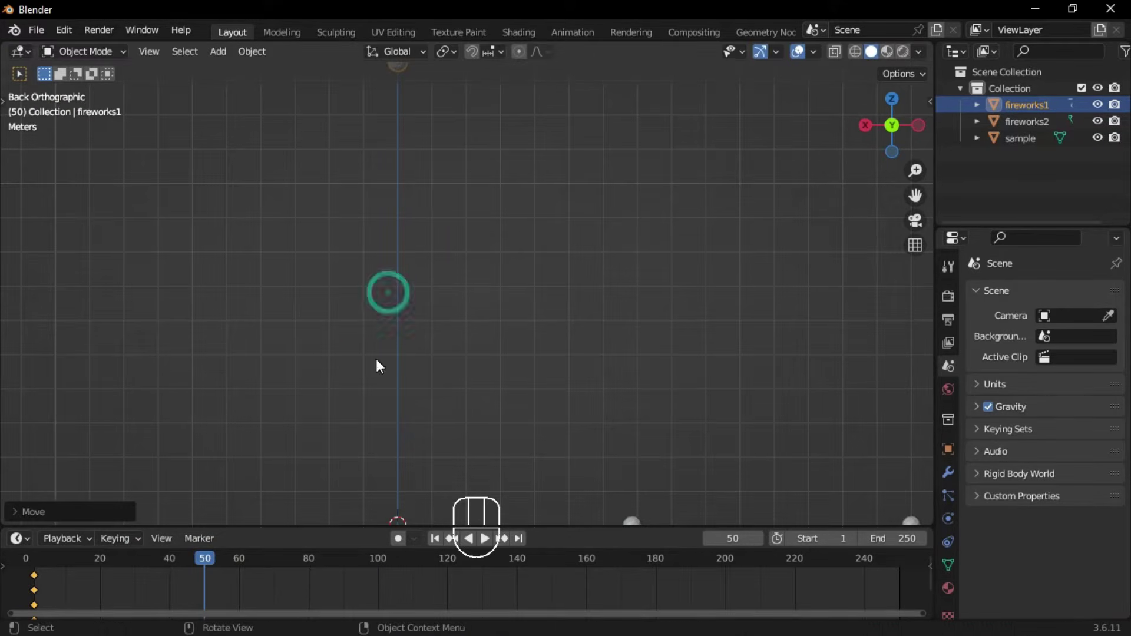
pyautogui.press('i')
pyautogui.click(474, 234)
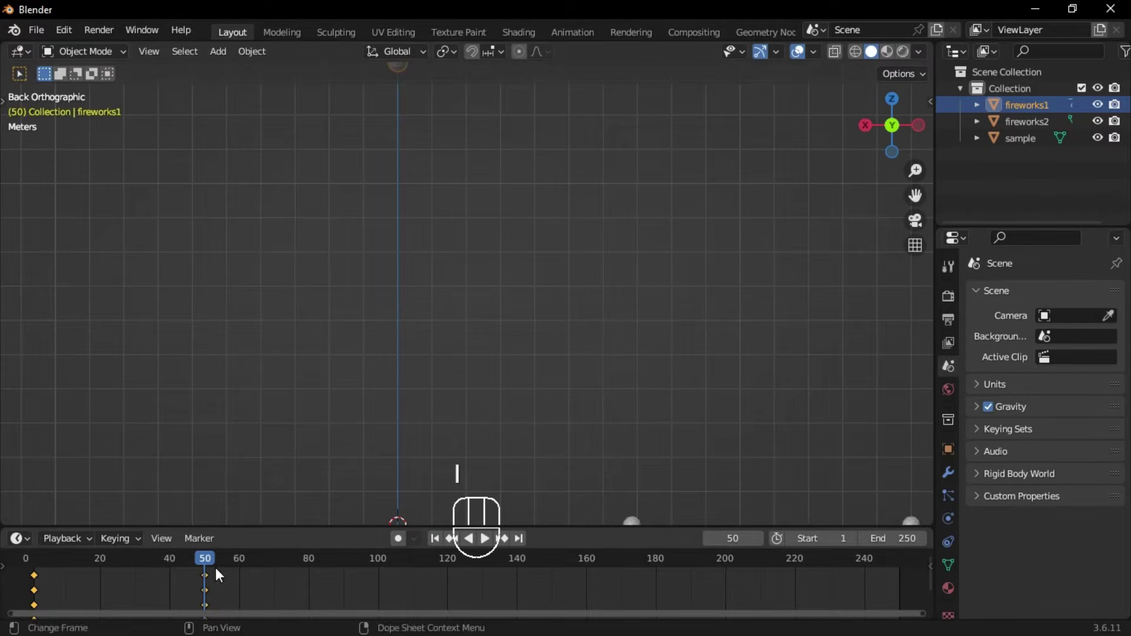
pyautogui.click(435, 538)
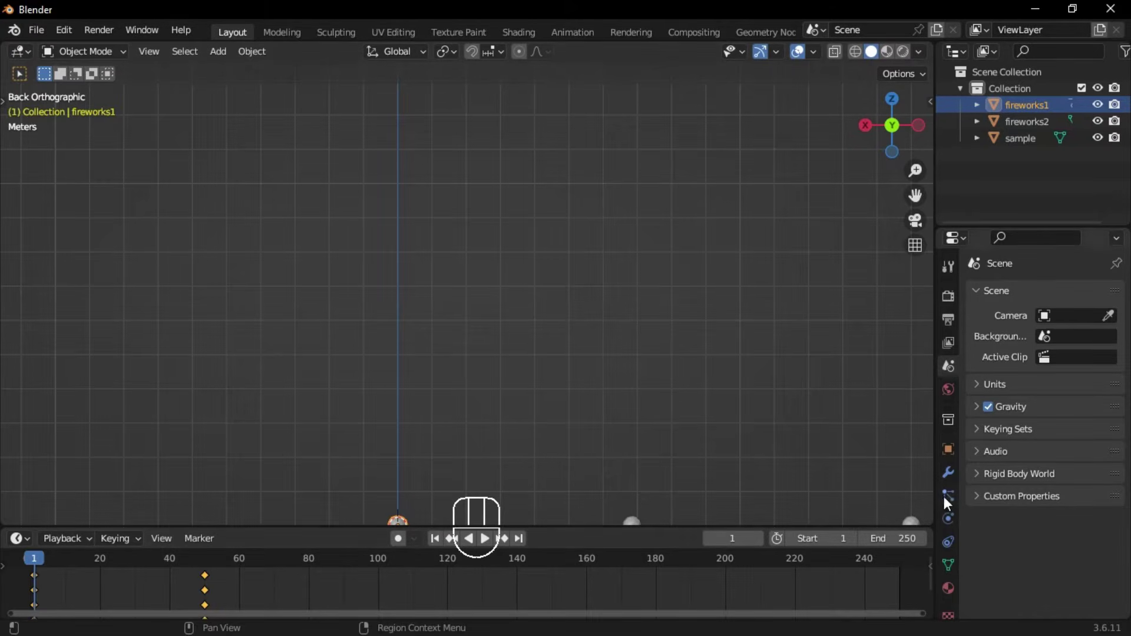
# Step: Keyframe fireworks2's ground location at frame 20
pyautogui.click(631, 520)
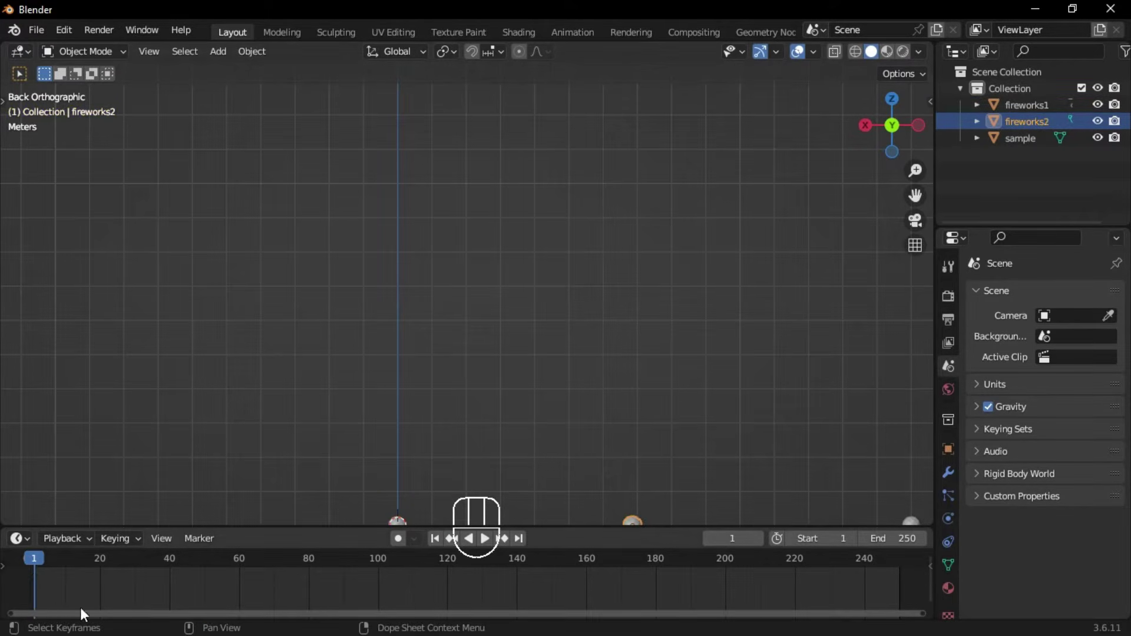
pyautogui.click(65, 557)
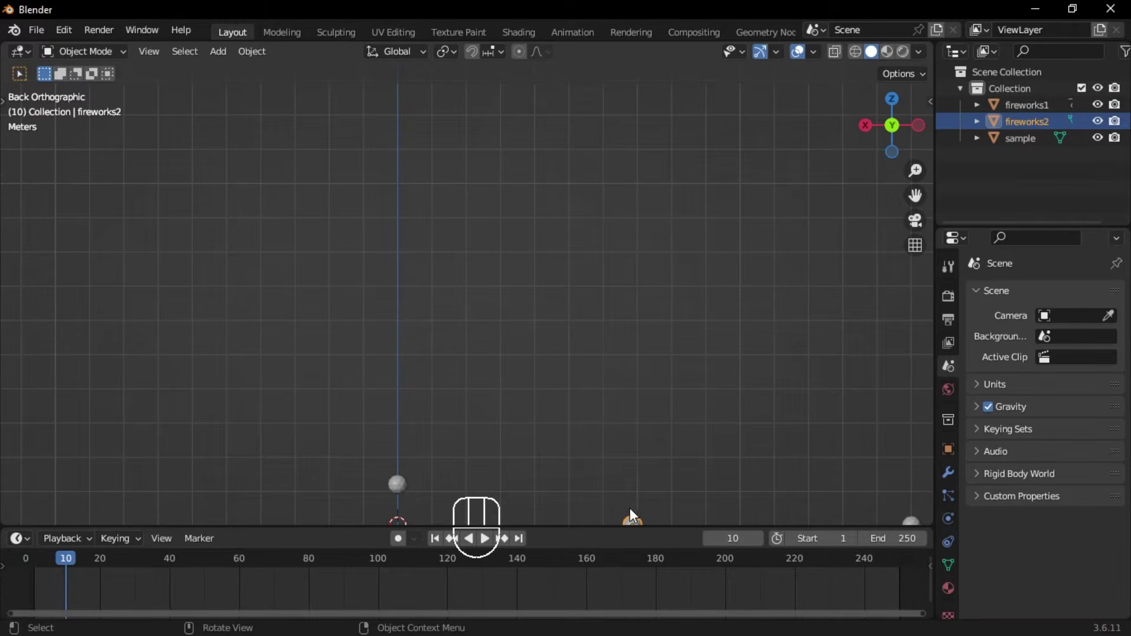
pyautogui.moveTo(69, 563); pyautogui.dragTo(101, 556)
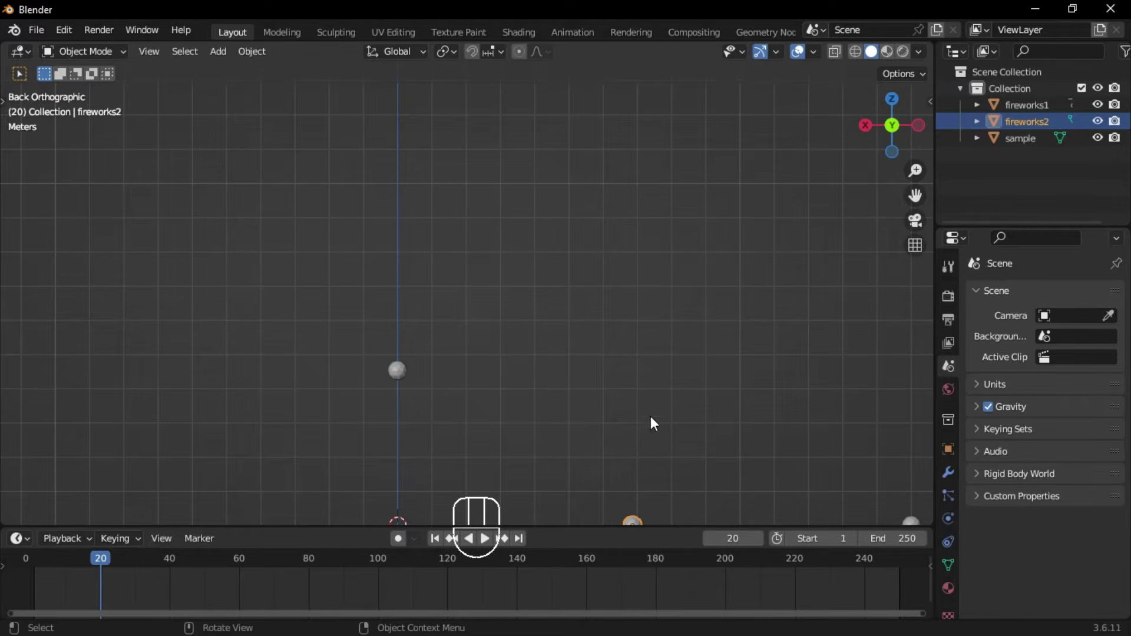
pyautogui.press('i')
pyautogui.click(576, 331)
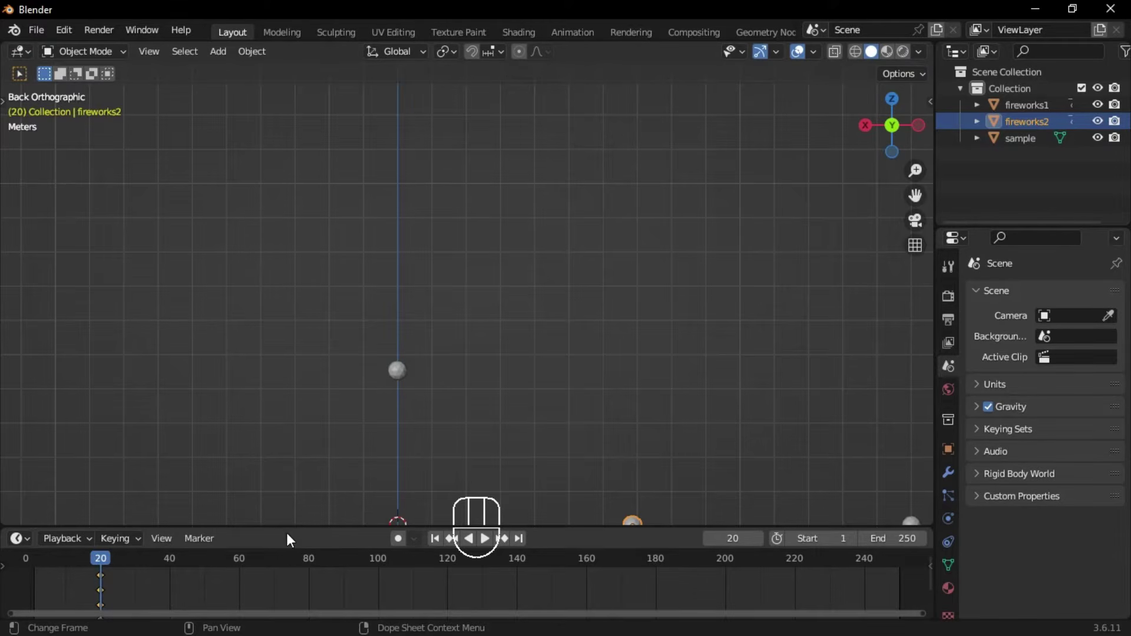
# Step: At frame 70, raise fireworks2 along Z and keyframe its location
pyautogui.moveTo(263, 560); pyautogui.dragTo(273, 561)
pyautogui.press('g')
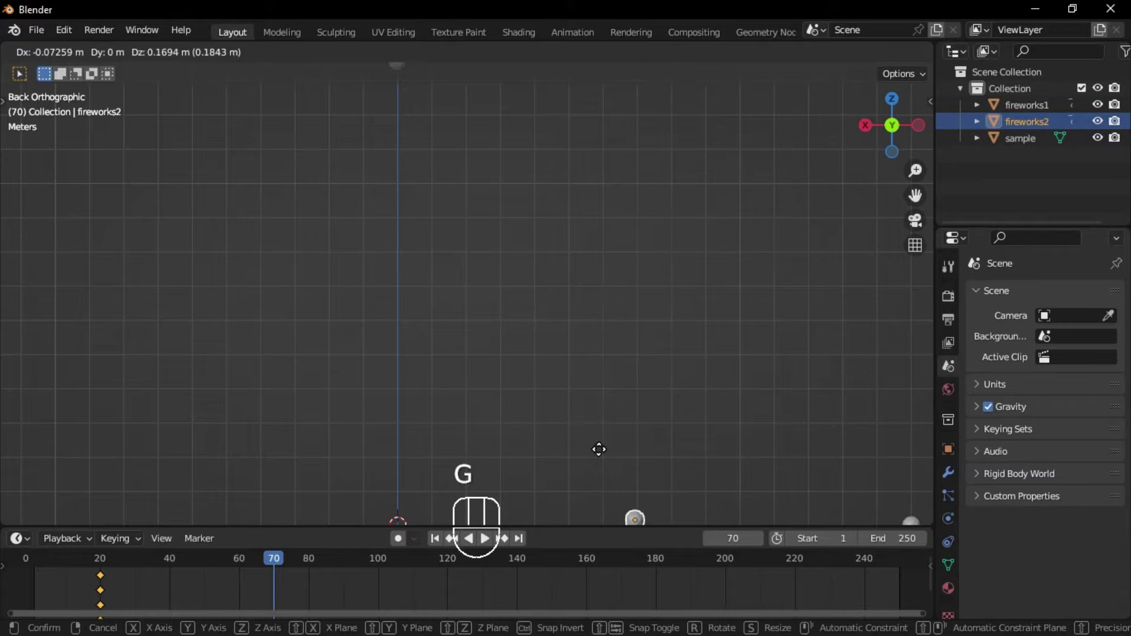
pyautogui.press('z')
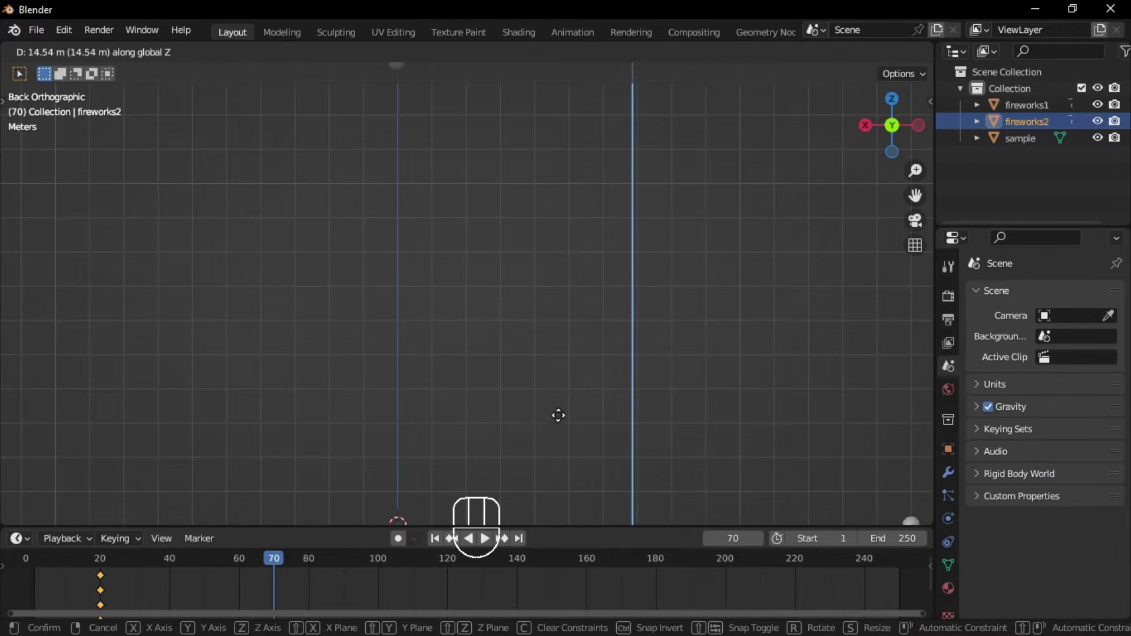
pyautogui.click(558, 415)
pyautogui.keyDown('shift'); pyautogui.moveTo(575, 417); pyautogui.dragTo(537, 426, button='middle'); pyautogui.keyUp('shift')
pyautogui.press('g')
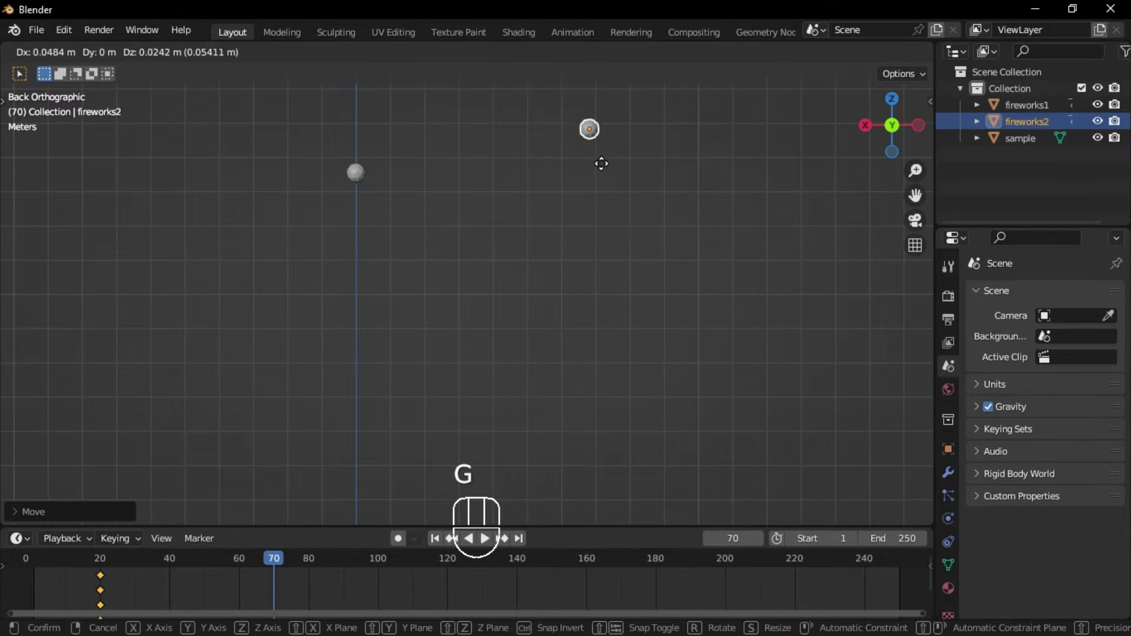
pyautogui.press('z')
pyautogui.click(579, 170)
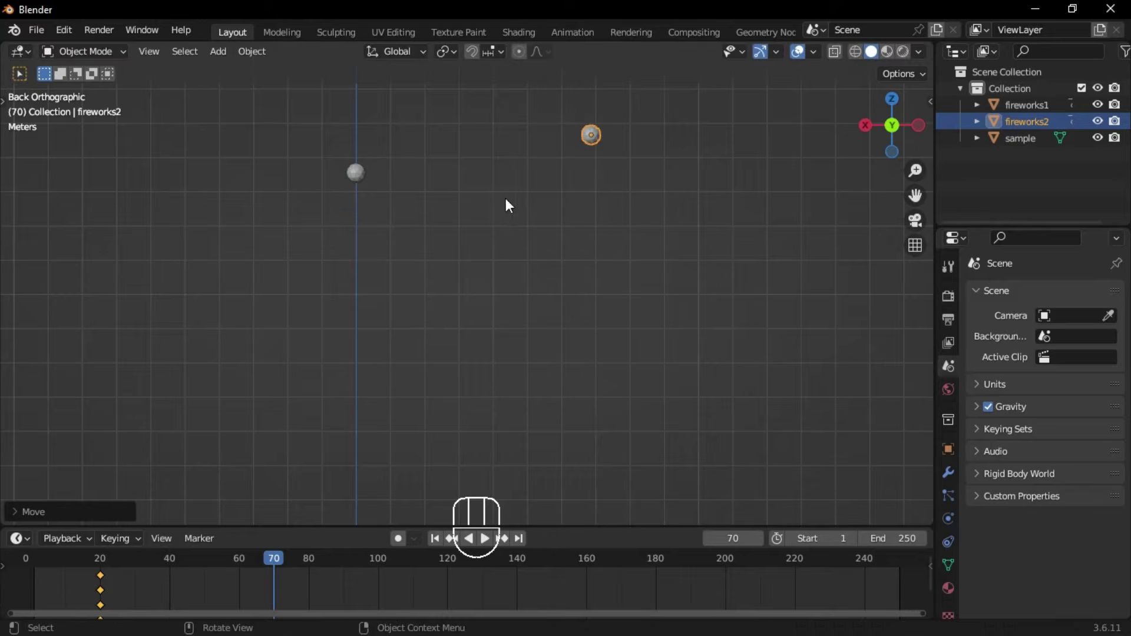
pyautogui.press('i')
pyautogui.click(595, 210)
# Step: Play the animation from frame 1 to check both rising spheres
pyautogui.hotkey('shift', 'Left')
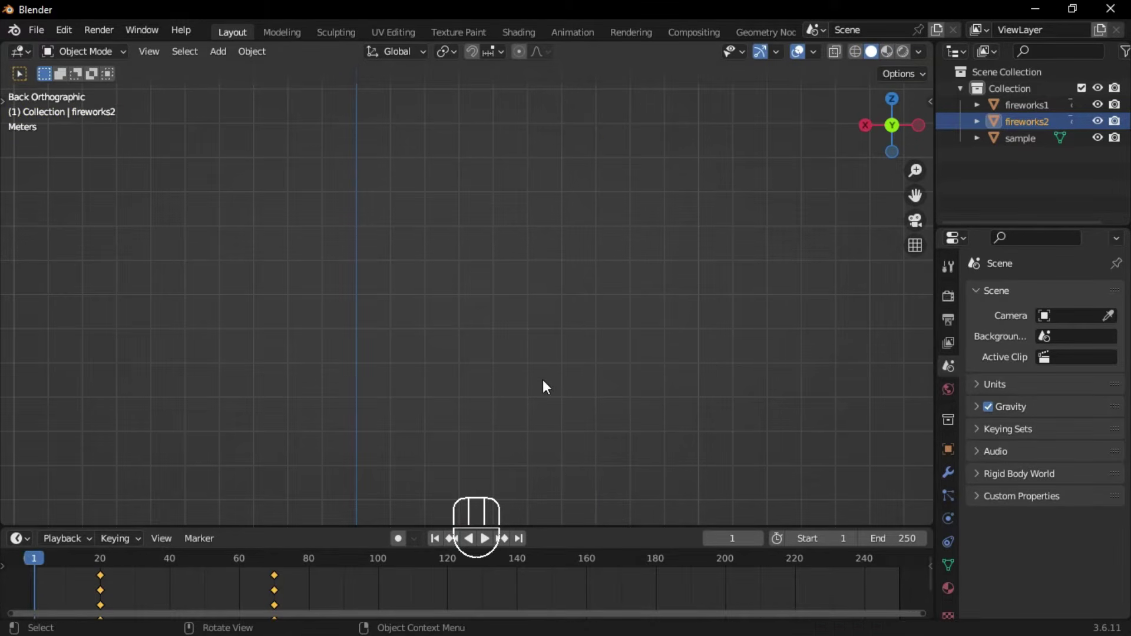
pyautogui.press('space')
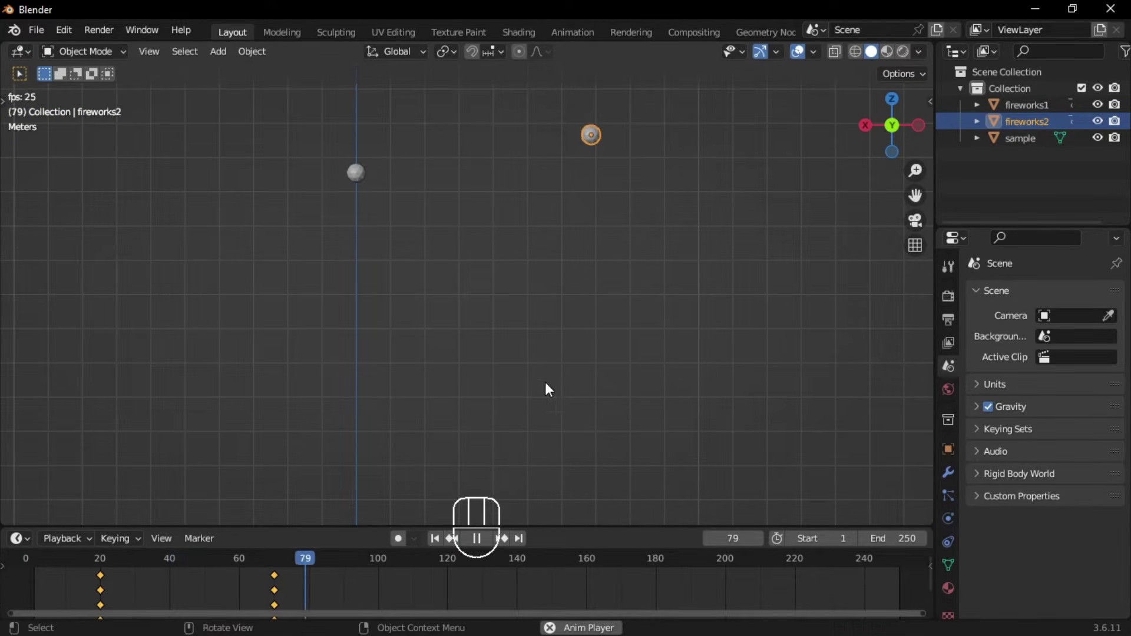
pyautogui.press('space')
pyautogui.click(435, 538)
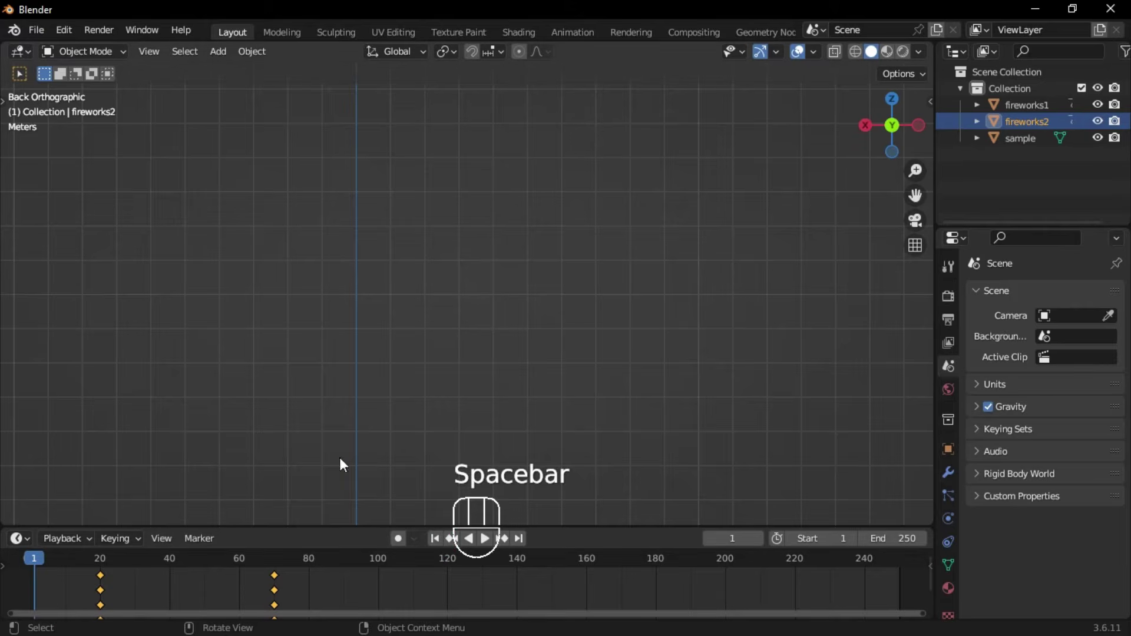
pyautogui.click(1025, 105)
pyautogui.scroll(-4, 576, 404)
# Step: Set fireworks1's keyframes to Bezier and fireworks2's keyframes to Linear interpolation
pyautogui.scroll(-1, 528, 412)
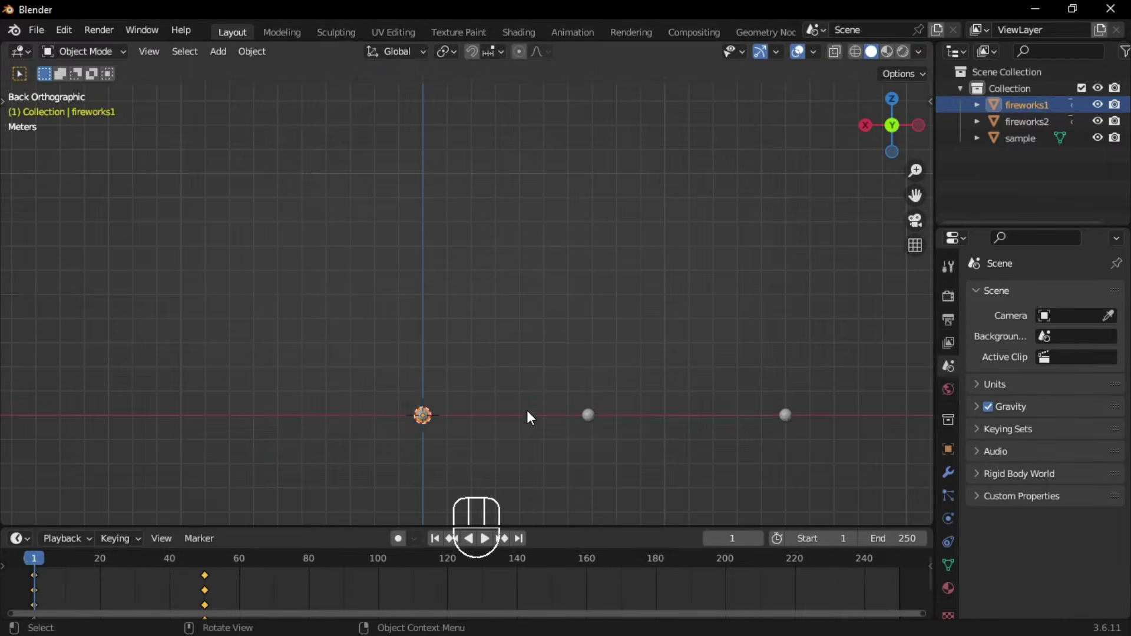
pyautogui.moveTo(246, 530); pyautogui.dragTo(247, 487)
pyautogui.press('t')
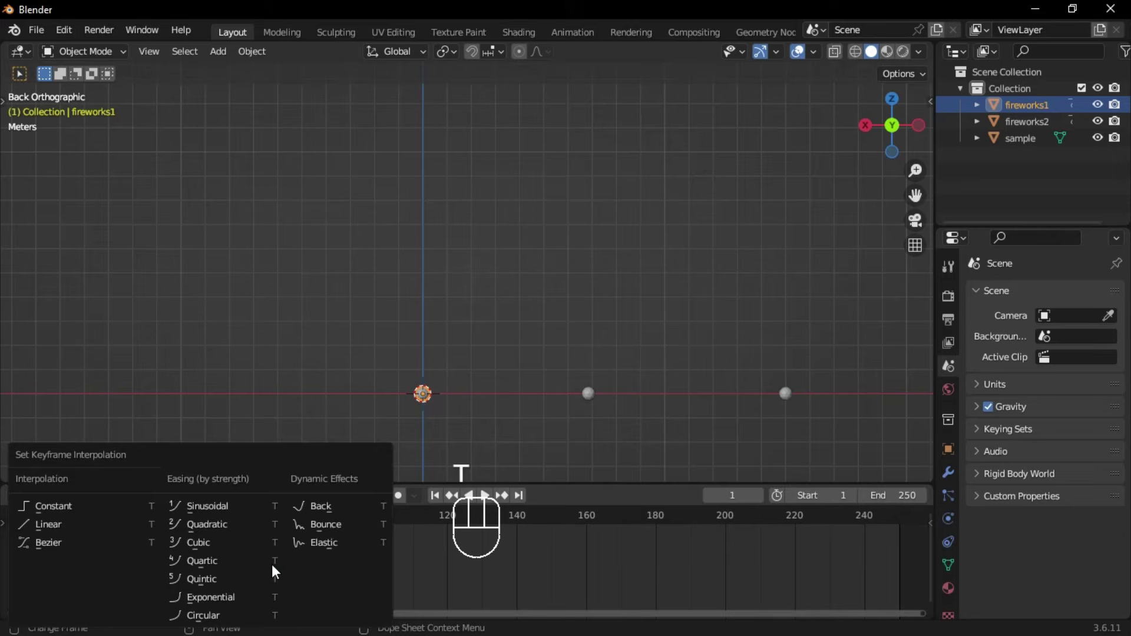
pyautogui.click(90, 537)
pyautogui.click(588, 394)
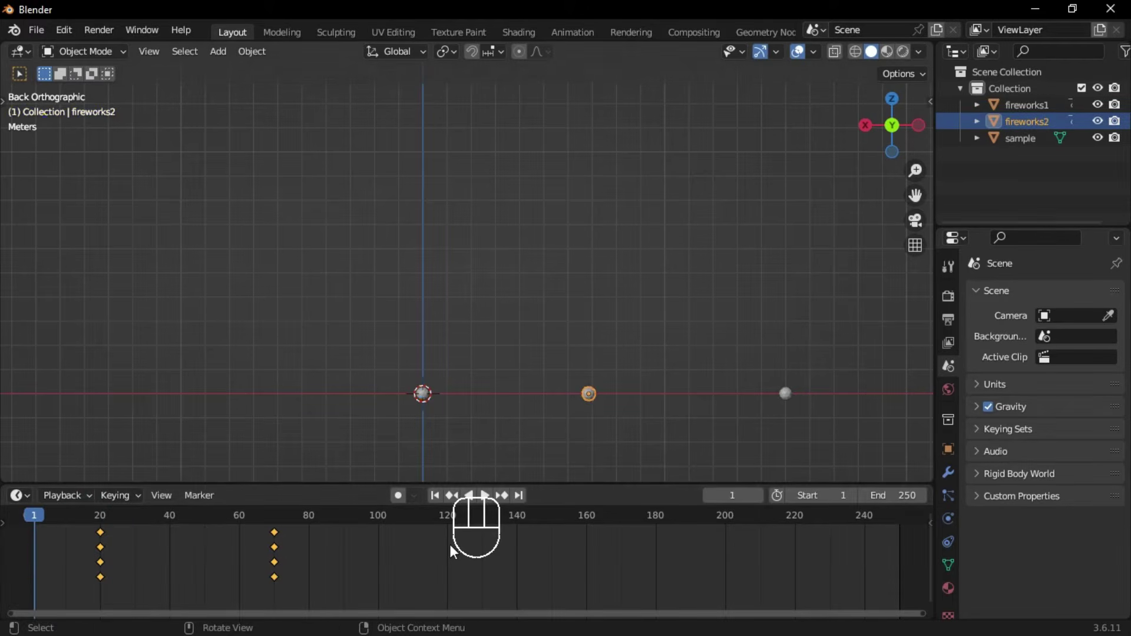
pyautogui.press('t')
pyautogui.click(237, 525)
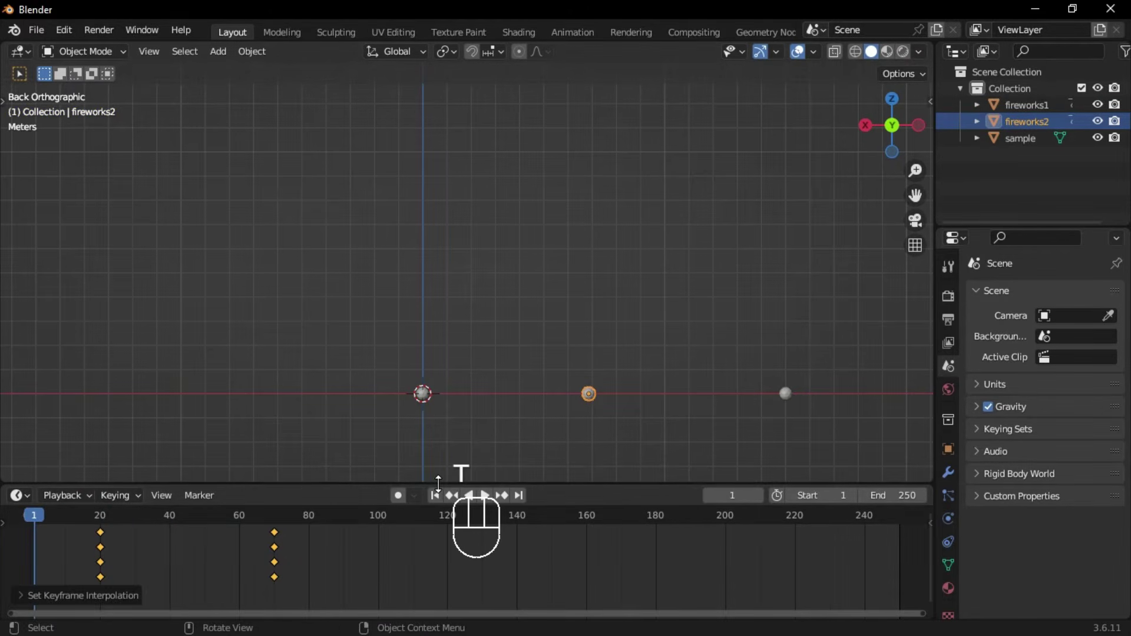
# Step: Play back the staggered motions, rewind to frame 1, and shrink the timeline
pyautogui.click(483, 495)
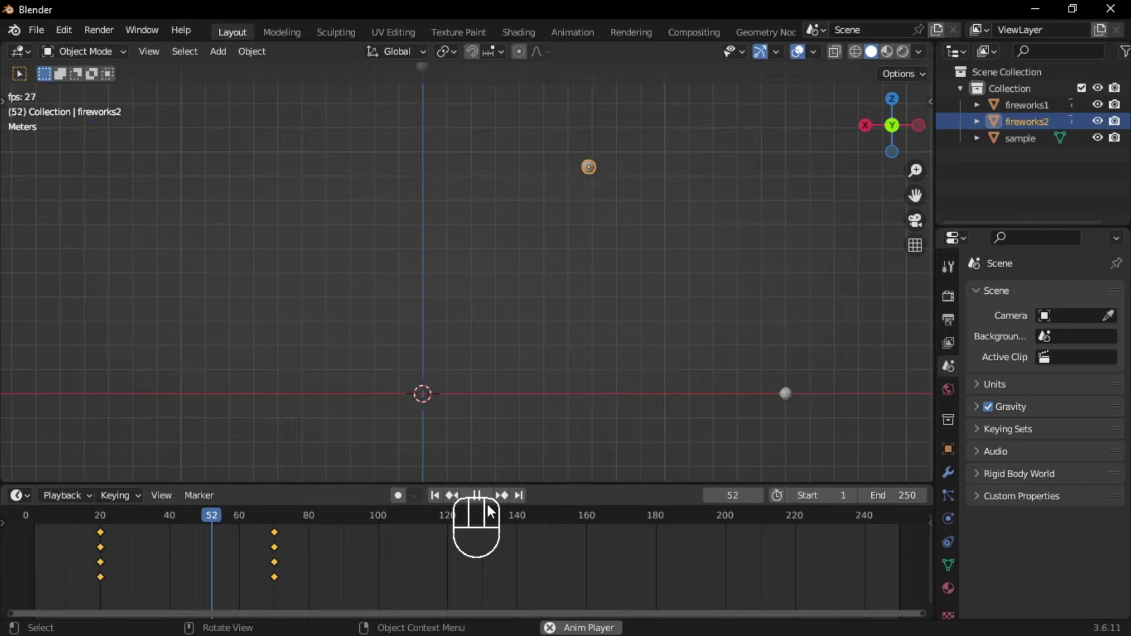
pyautogui.click(436, 495)
pyautogui.press('space')
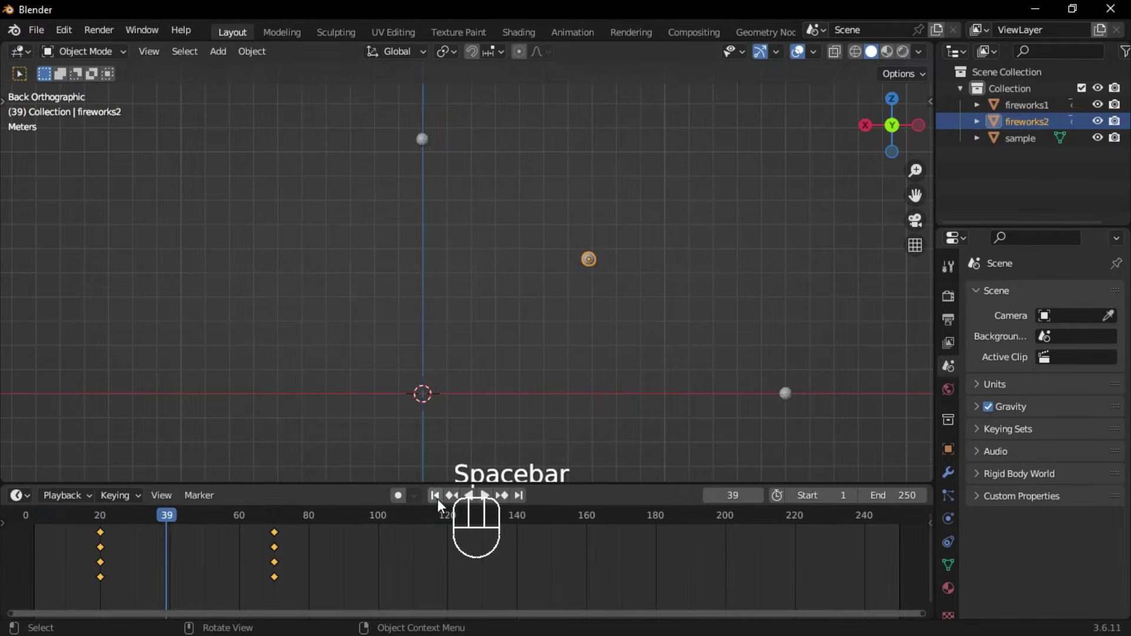
pyautogui.click(435, 496)
pyautogui.moveTo(379, 483); pyautogui.dragTo(362, 554)
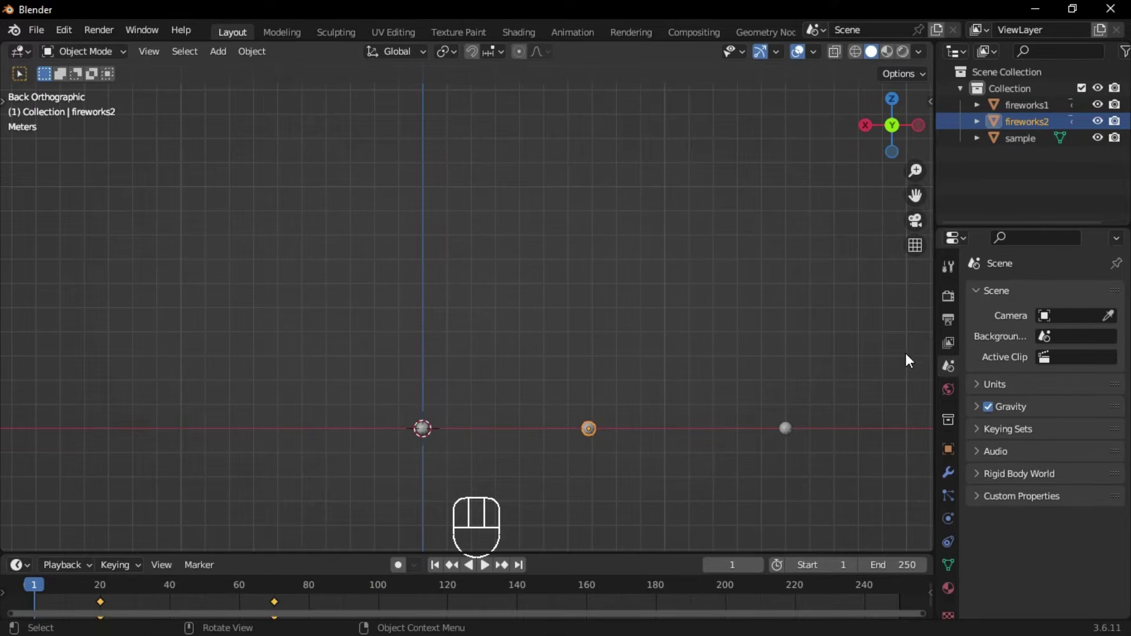
# Step: Add a particle system to fireworks1 with 500 particles emitted from frame 1 to 50
pyautogui.click(413, 430)
pyautogui.click(948, 496)
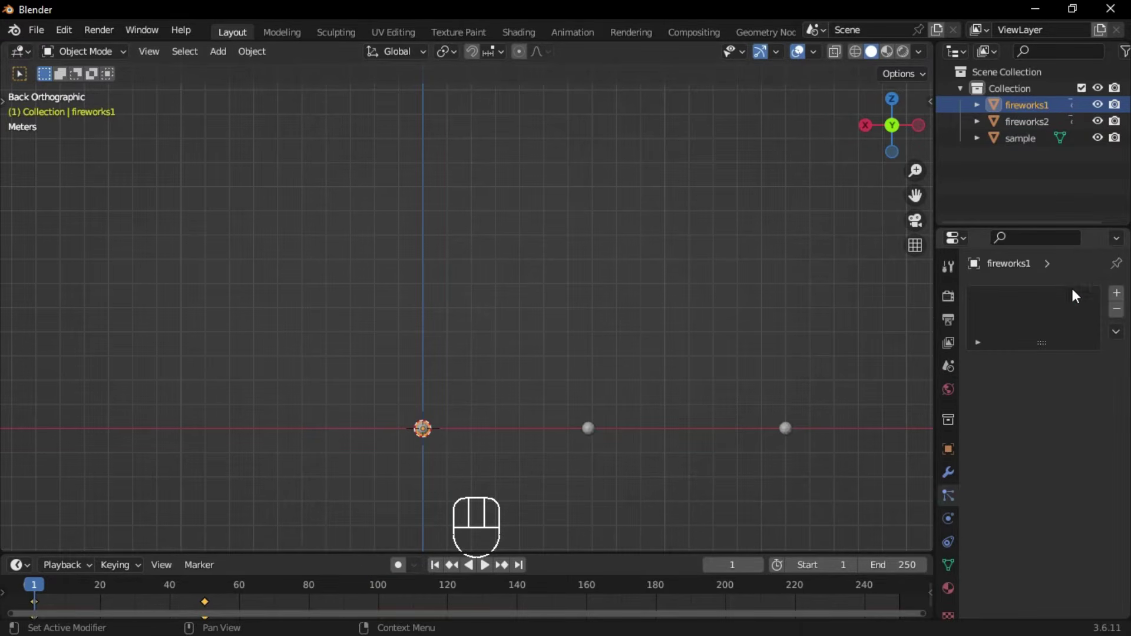
pyautogui.click(1117, 293)
pyautogui.click(1047, 444)
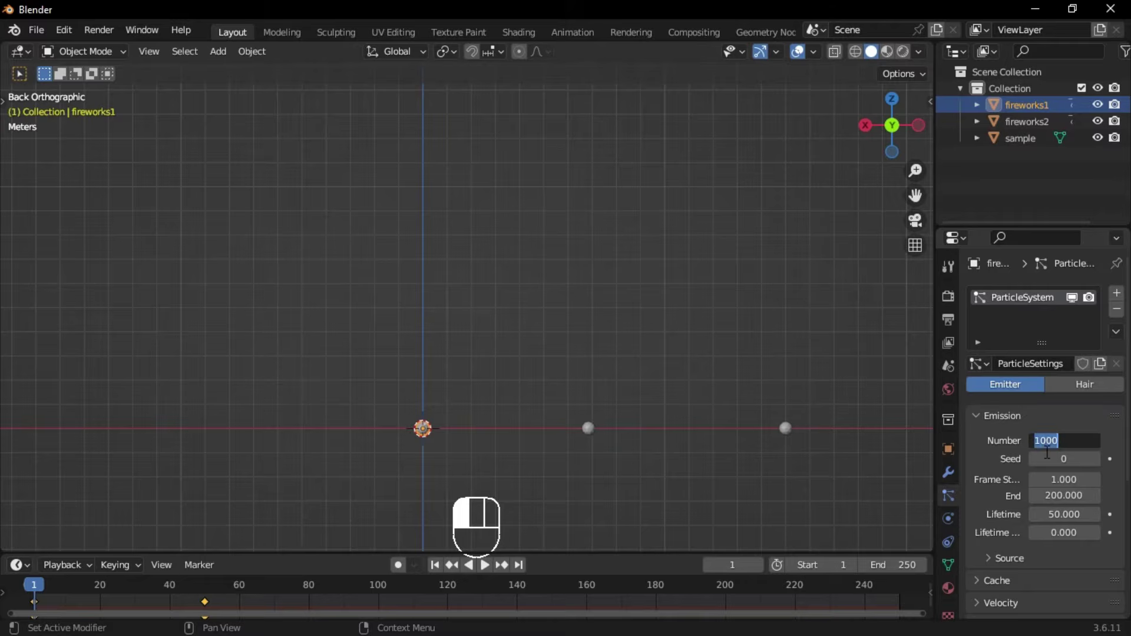
pyautogui.write('500')
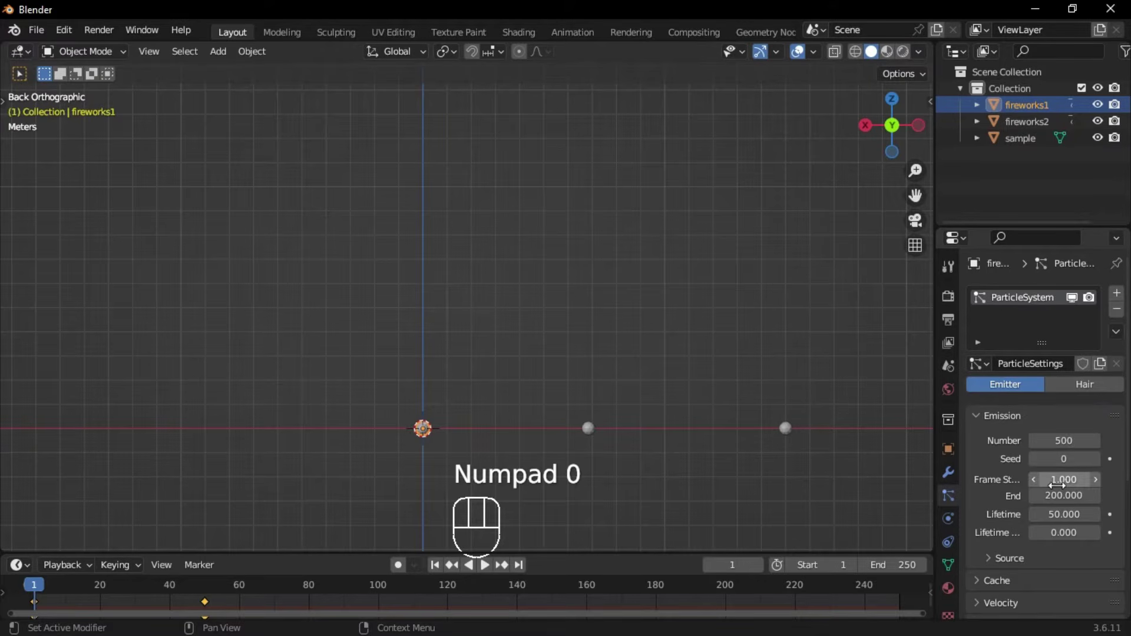
pyautogui.click(1055, 479)
pyautogui.write('1')
pyautogui.press('Return')
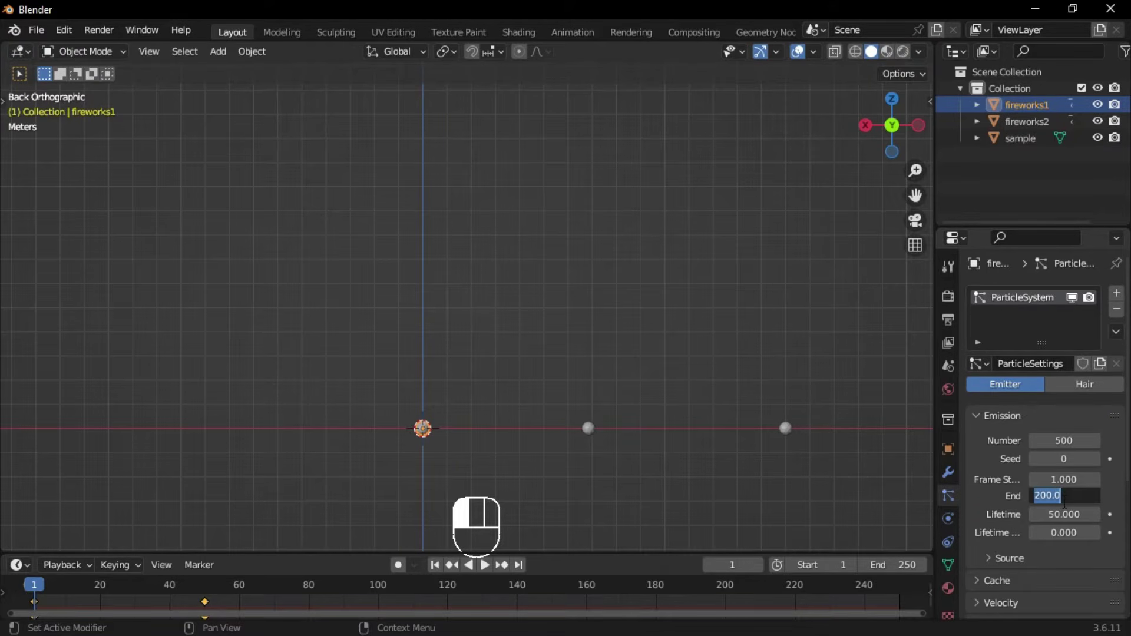
pyautogui.click(1055, 494)
pyautogui.write('50')
pyautogui.press('Return')
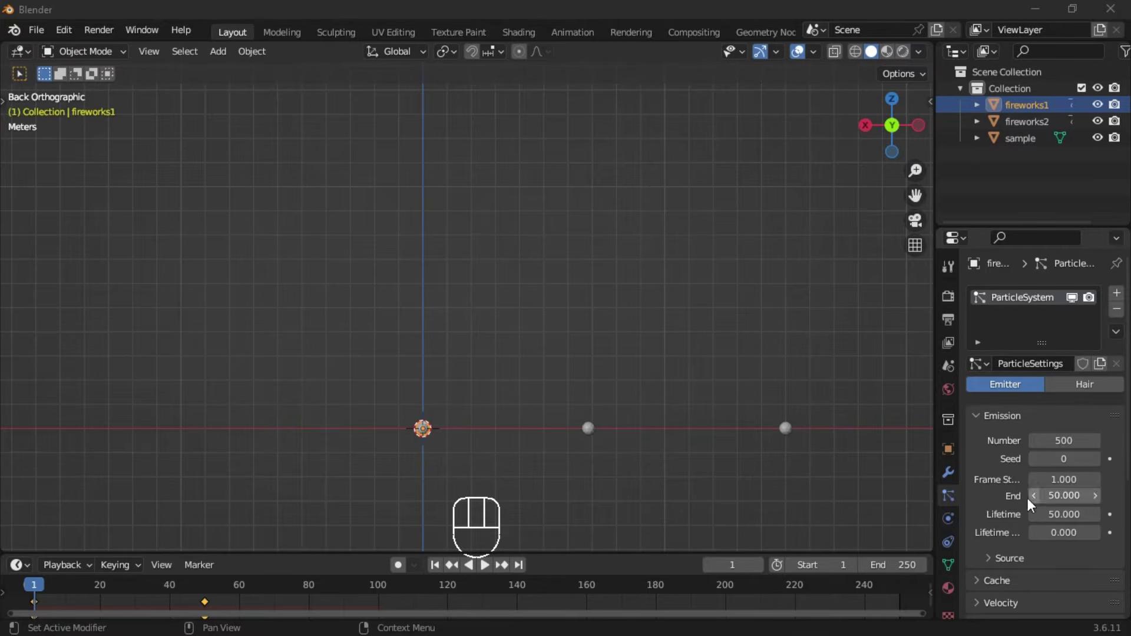
# Step: Set the particle lifetime to 30 with lifetime randomness 1
pyautogui.click(1063, 514)
pyautogui.moveTo(1064, 514); pyautogui.dragTo(1062, 515)
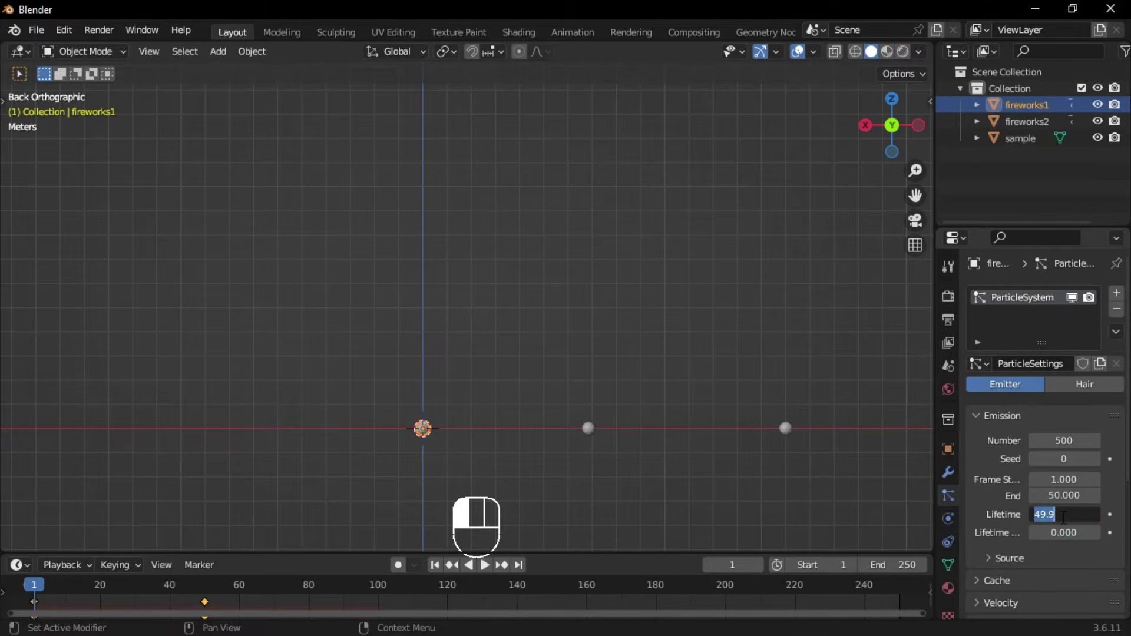
pyautogui.write('30')
pyautogui.press('Return')
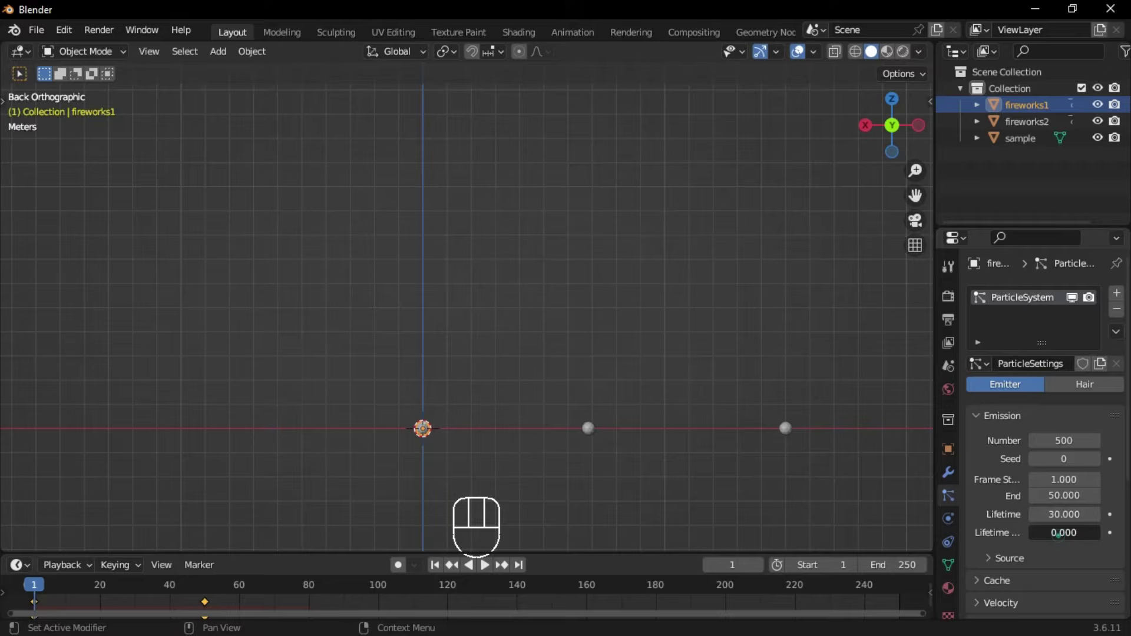
pyautogui.moveTo(1055, 533); pyautogui.dragTo(1101, 533)
pyautogui.moveTo(1066, 538); pyautogui.dragTo(1020, 424, button='middle')
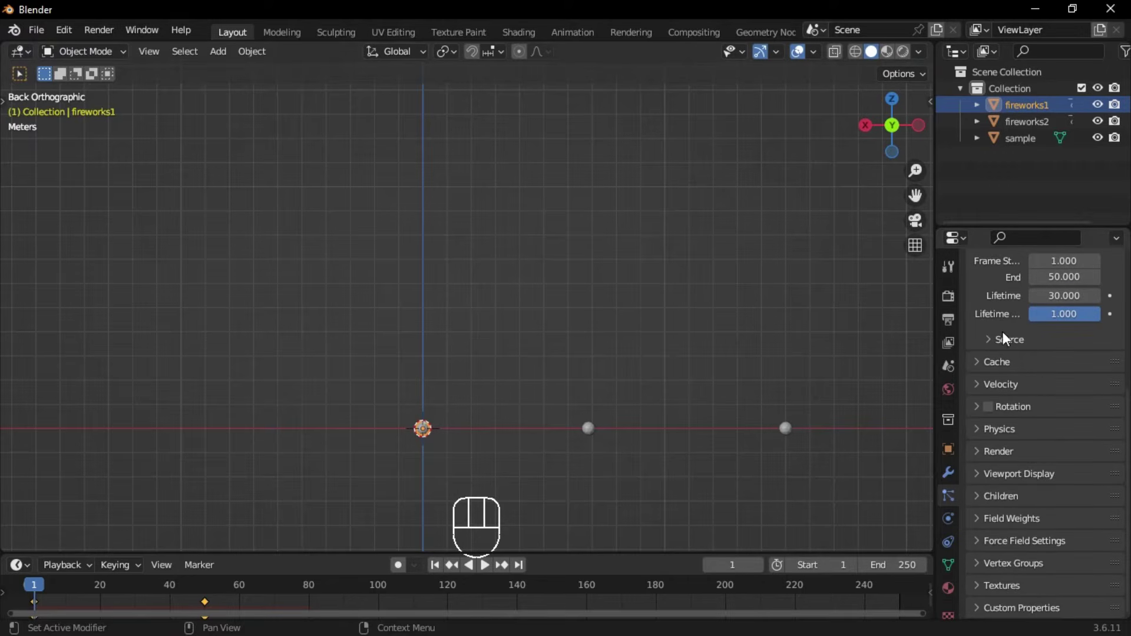
# Step: Render fireworks1's particles as Object, using sample as the instance object
pyautogui.click(1002, 452)
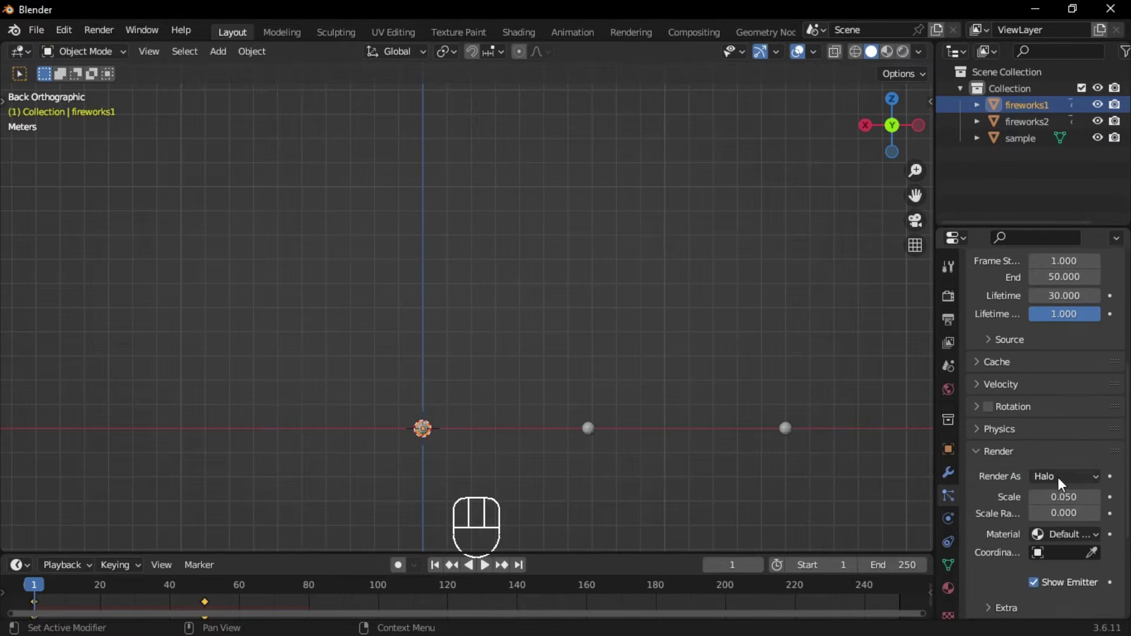
pyautogui.click(1060, 477)
pyautogui.click(1036, 569)
pyautogui.scroll(-3, 1049, 525)
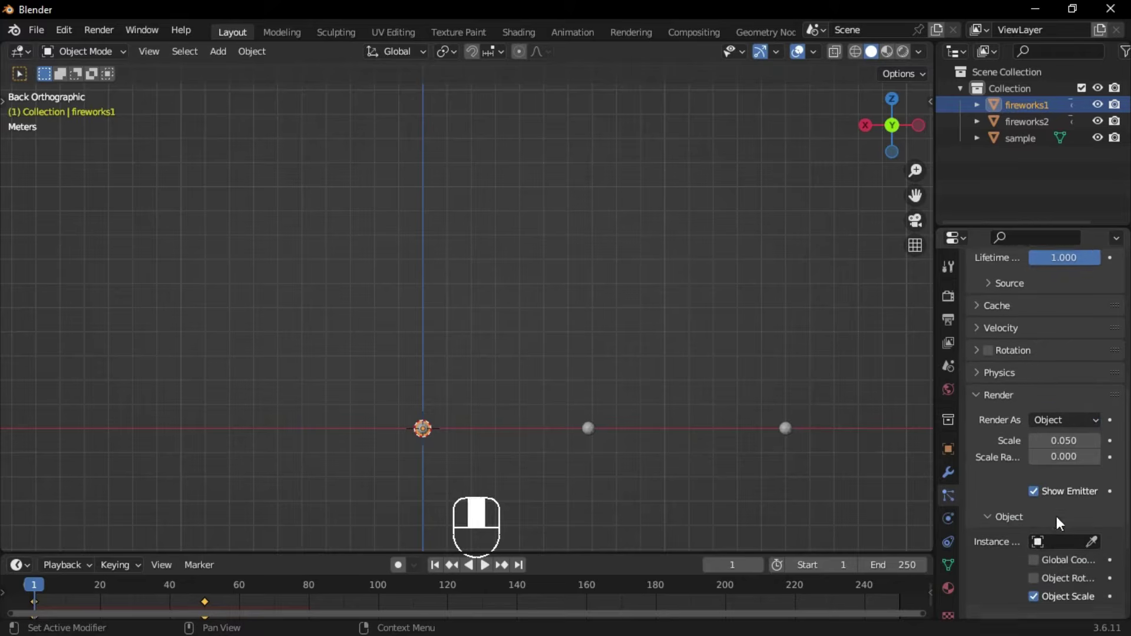
pyautogui.click(1040, 533)
pyautogui.click(969, 395)
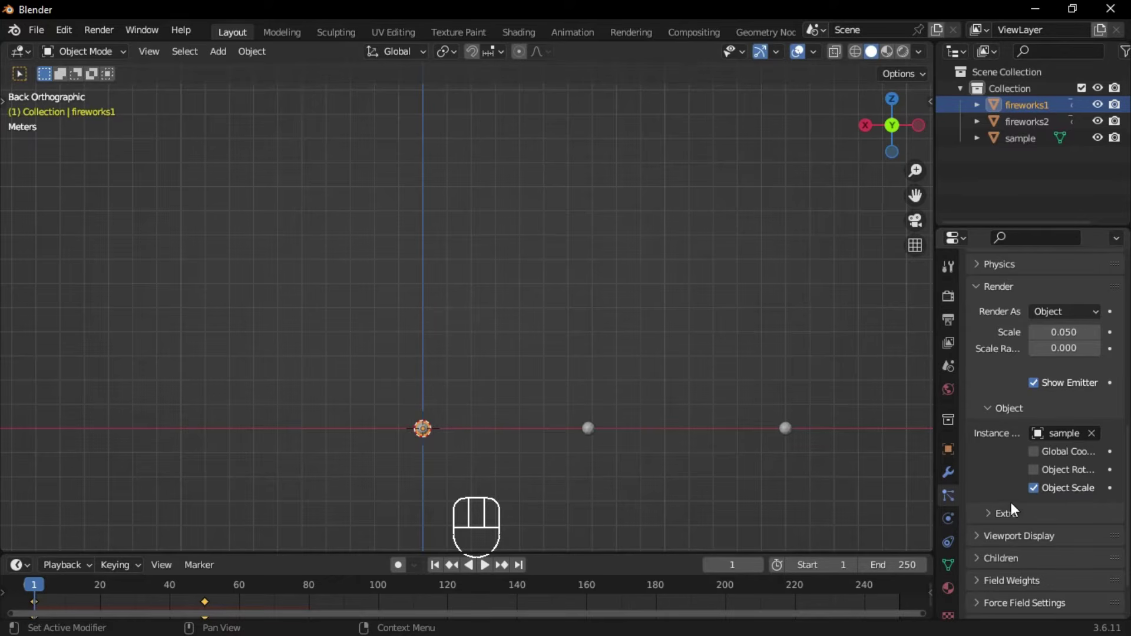
# Step: Turn off Show Emitter so fireworks1 is hidden in renders, and collapse the panels
pyautogui.scroll(-2, 1002, 448)
pyautogui.click(1010, 477)
pyautogui.scroll(-3, 1020, 512)
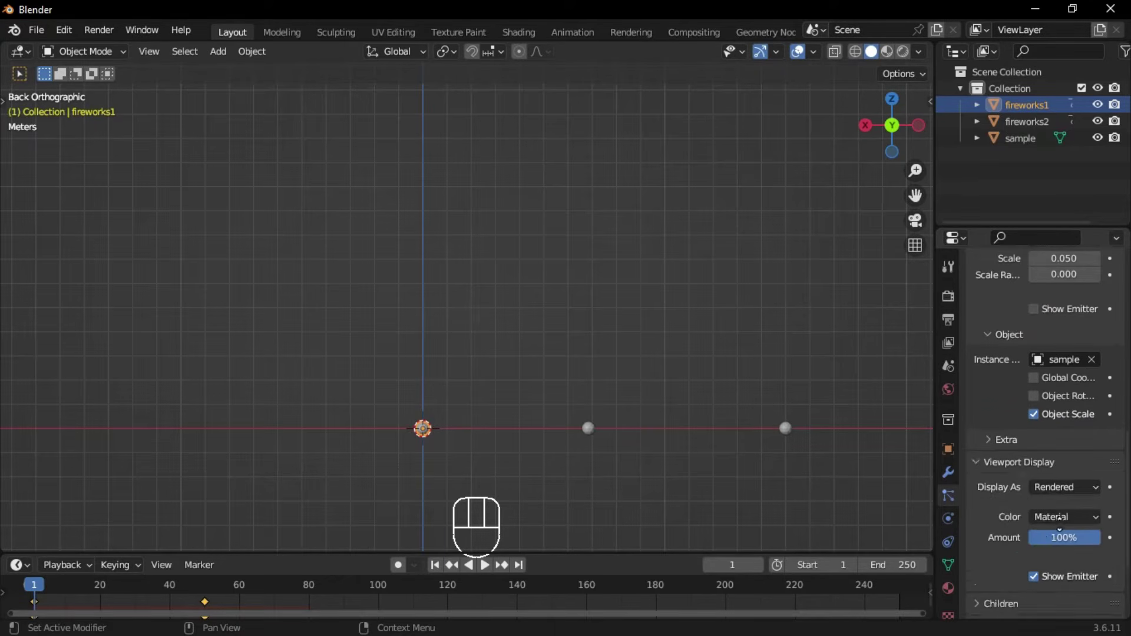
pyautogui.click(1034, 530)
pyautogui.click(988, 412)
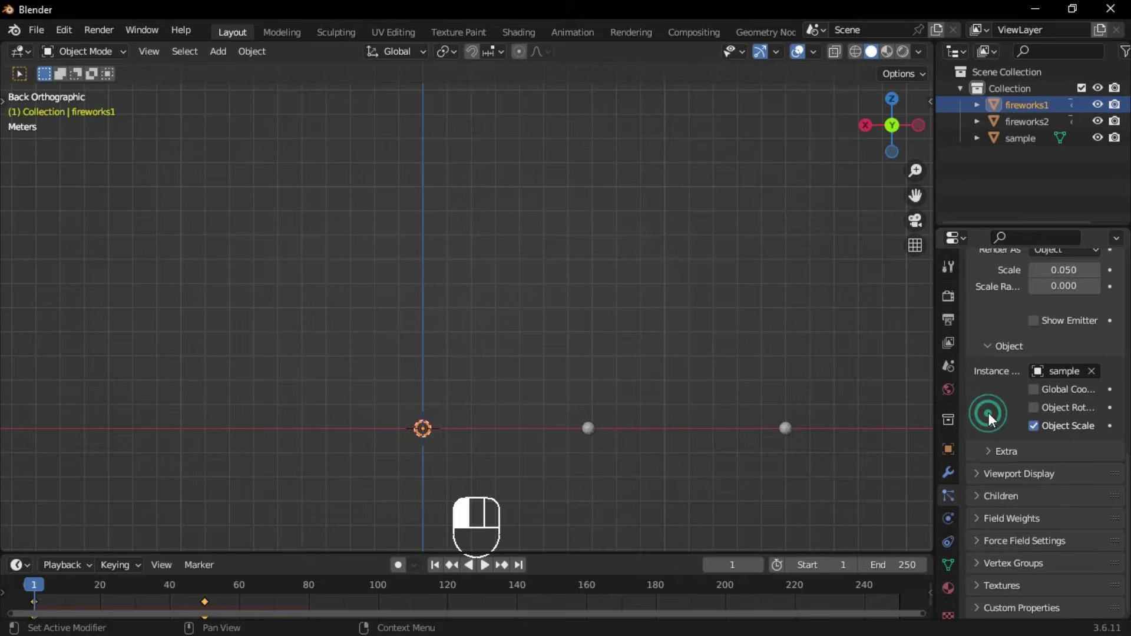
pyautogui.click(982, 345)
pyautogui.click(980, 317)
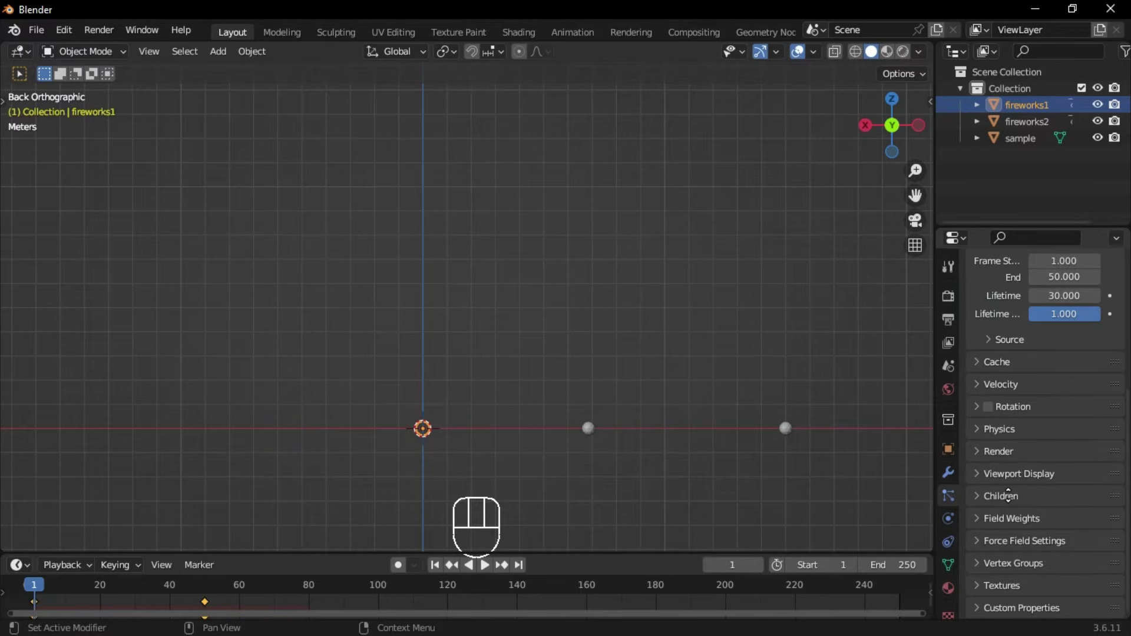
pyautogui.scroll(6, 1037, 407)
# Step: Add a second particle system with 4000 particles emitted from frame 50 to 90
pyautogui.scroll(1, 1068, 442)
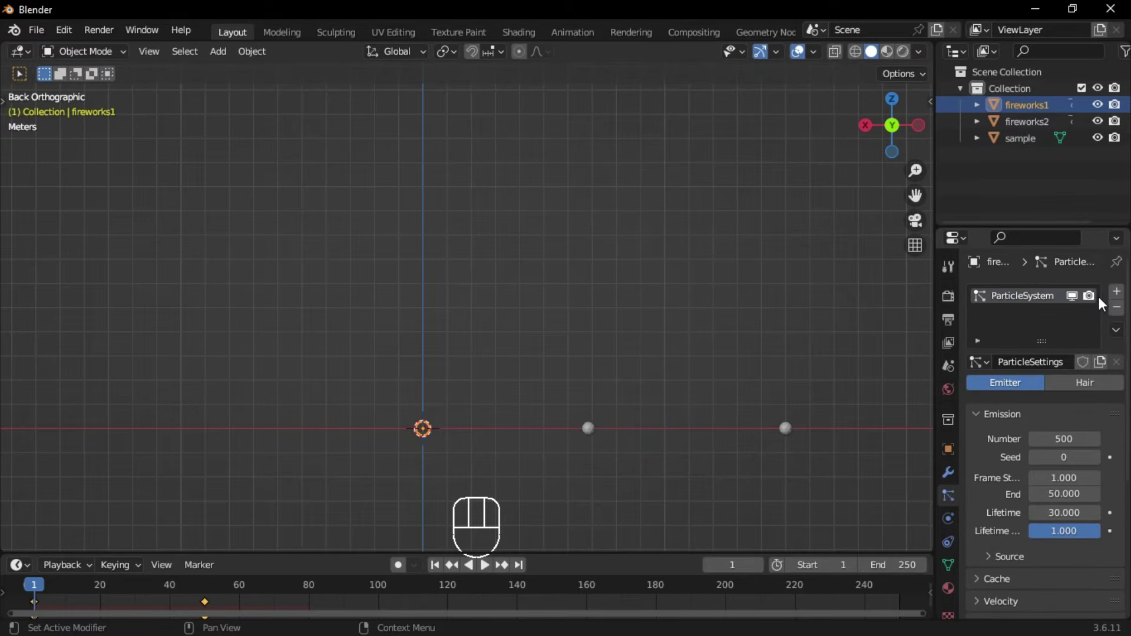
pyautogui.click(1116, 292)
pyautogui.click(1066, 439)
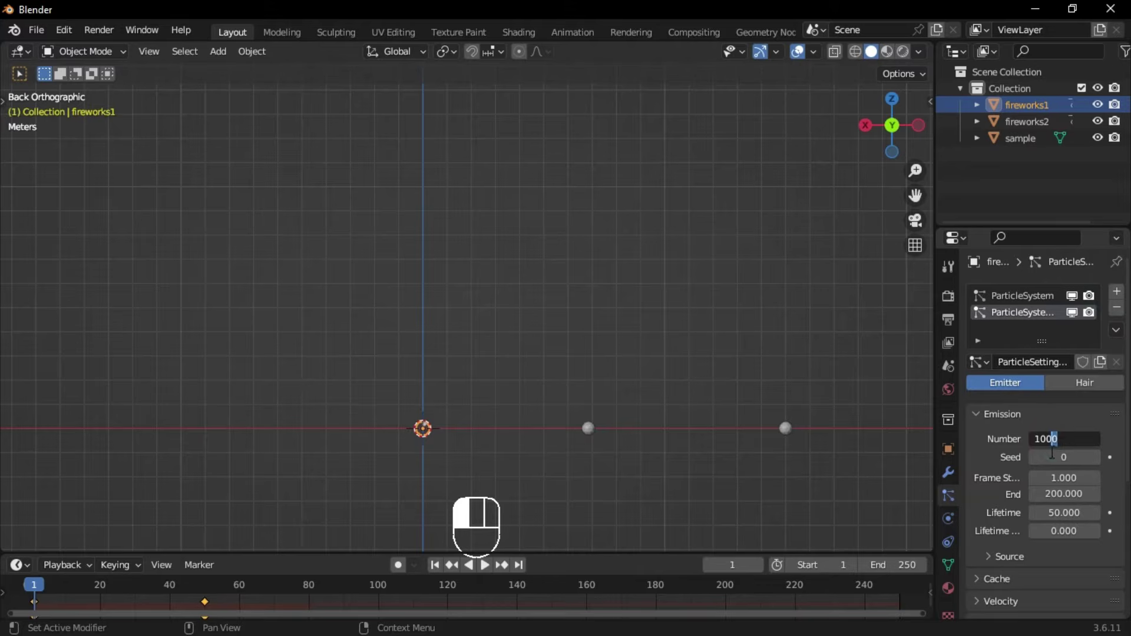
pyautogui.write('4000')
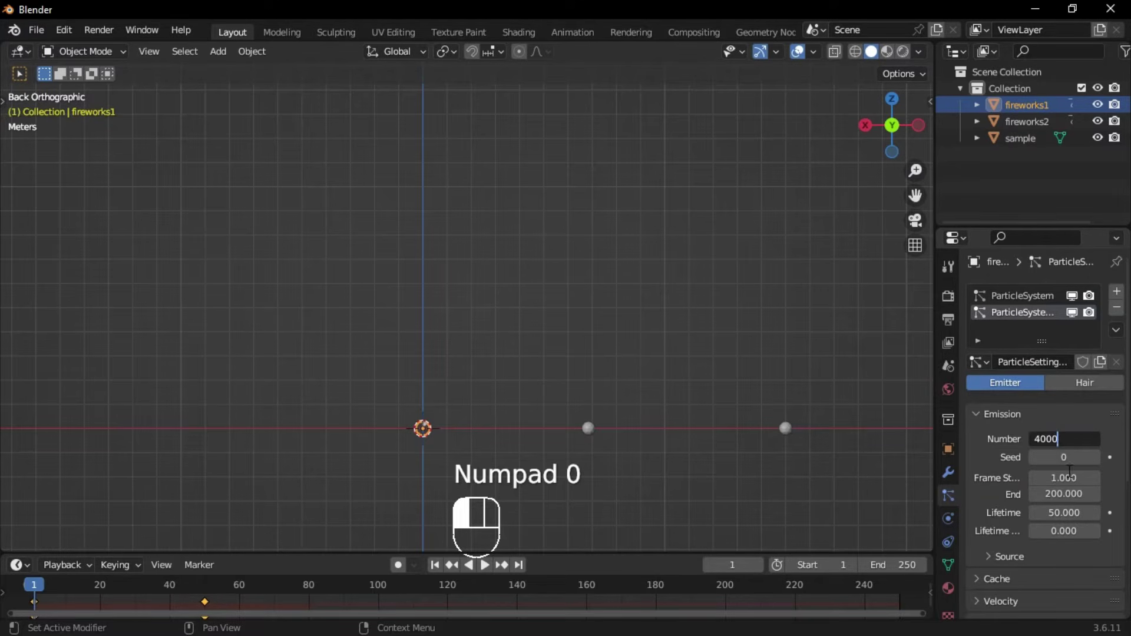
pyautogui.click(1069, 478)
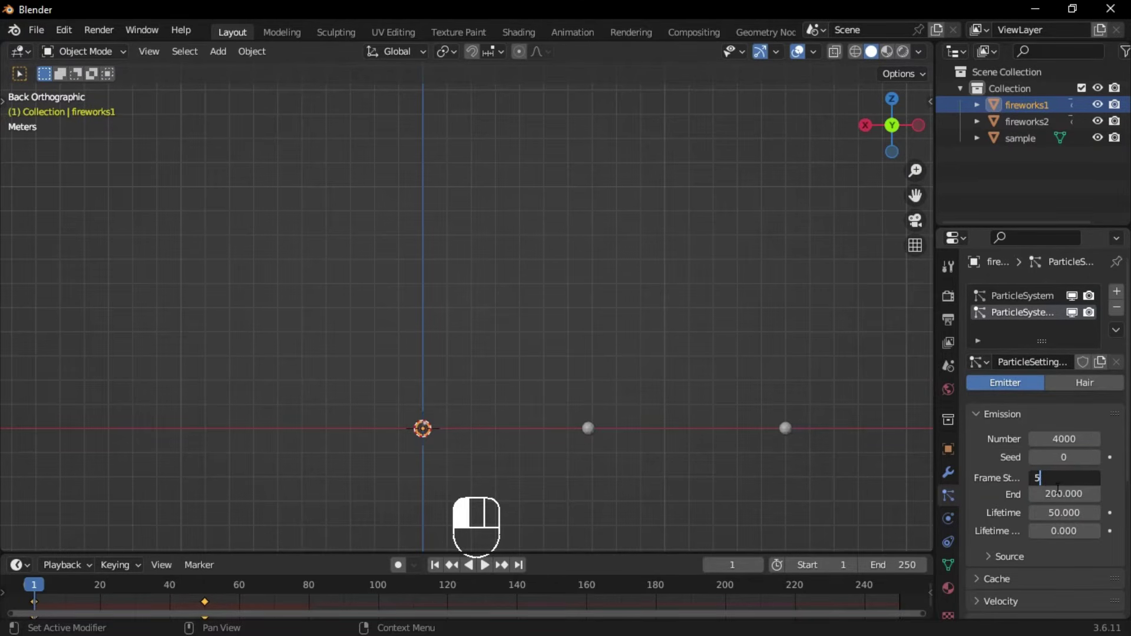
pyautogui.write('50')
pyautogui.press('Return')
pyautogui.write('90')
pyautogui.press('Return')
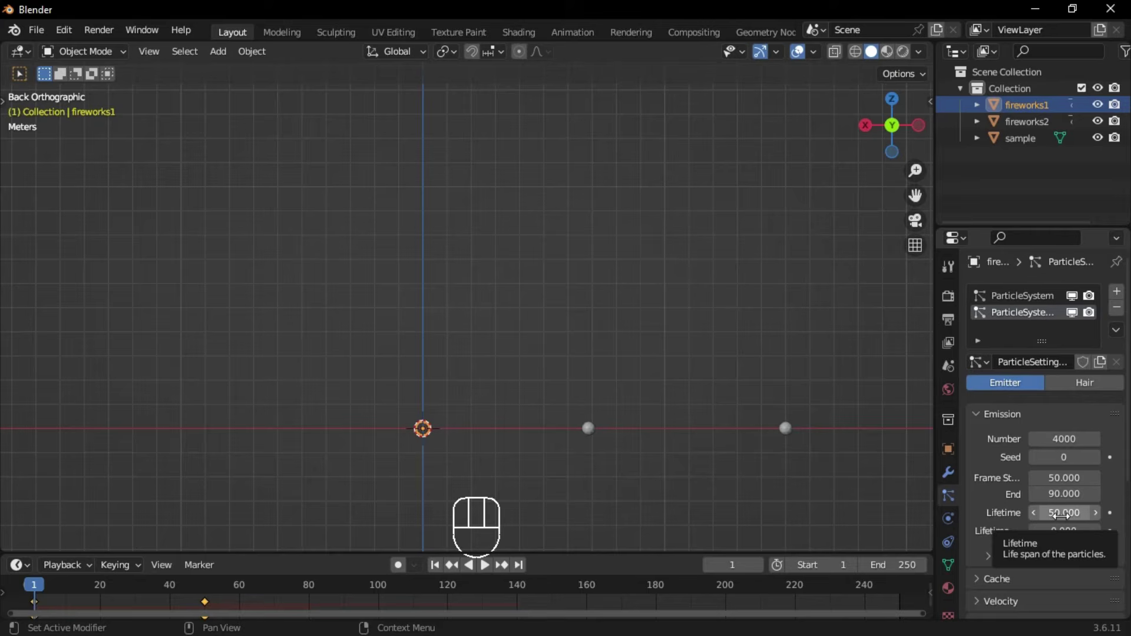
# Step: Give it lifetime 150, lifetime randomness 1, and normal velocity 4 m/s
pyautogui.click(1064, 513)
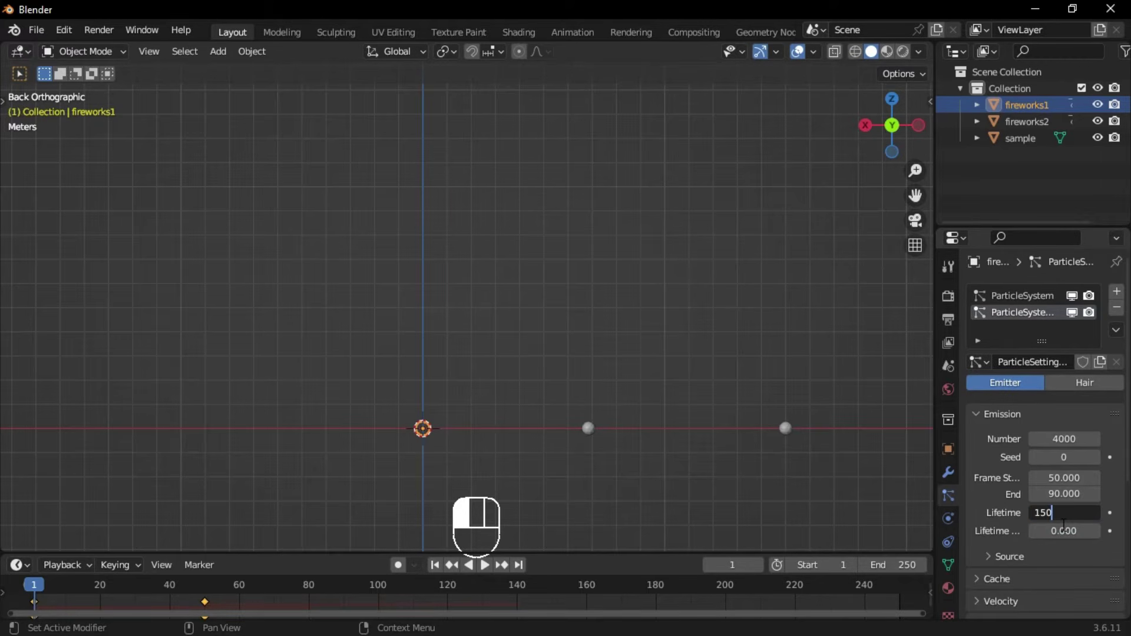
pyautogui.moveTo(1064, 531); pyautogui.dragTo(1103, 531)
pyautogui.scroll(-8, 1034, 473)
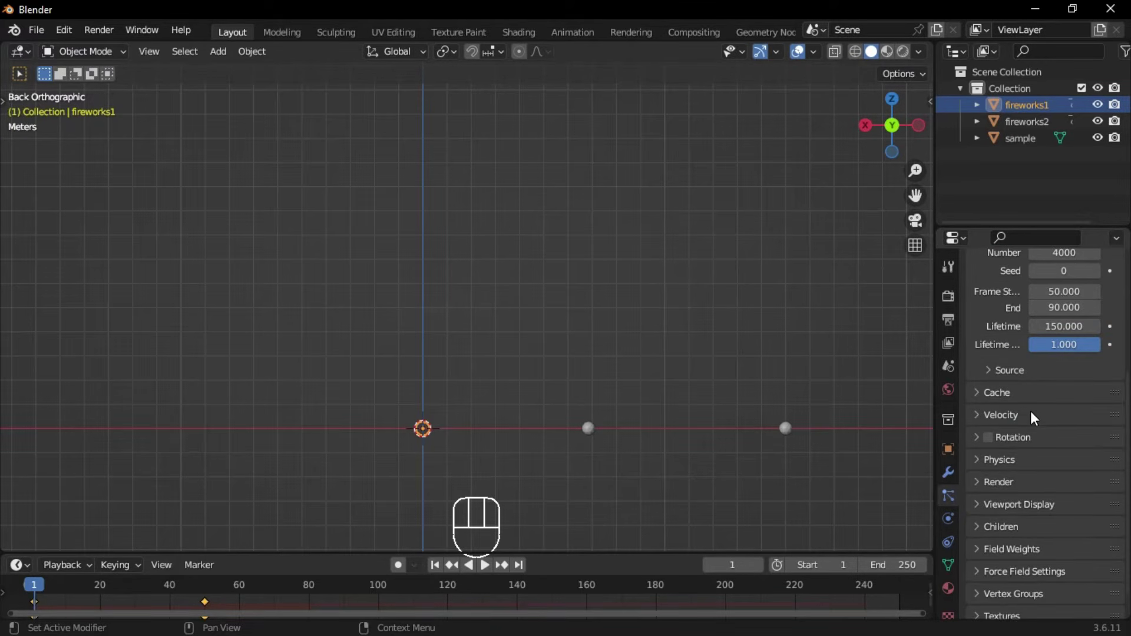
pyautogui.click(1035, 416)
pyautogui.click(1067, 440)
pyautogui.write('4')
pyautogui.press('Return')
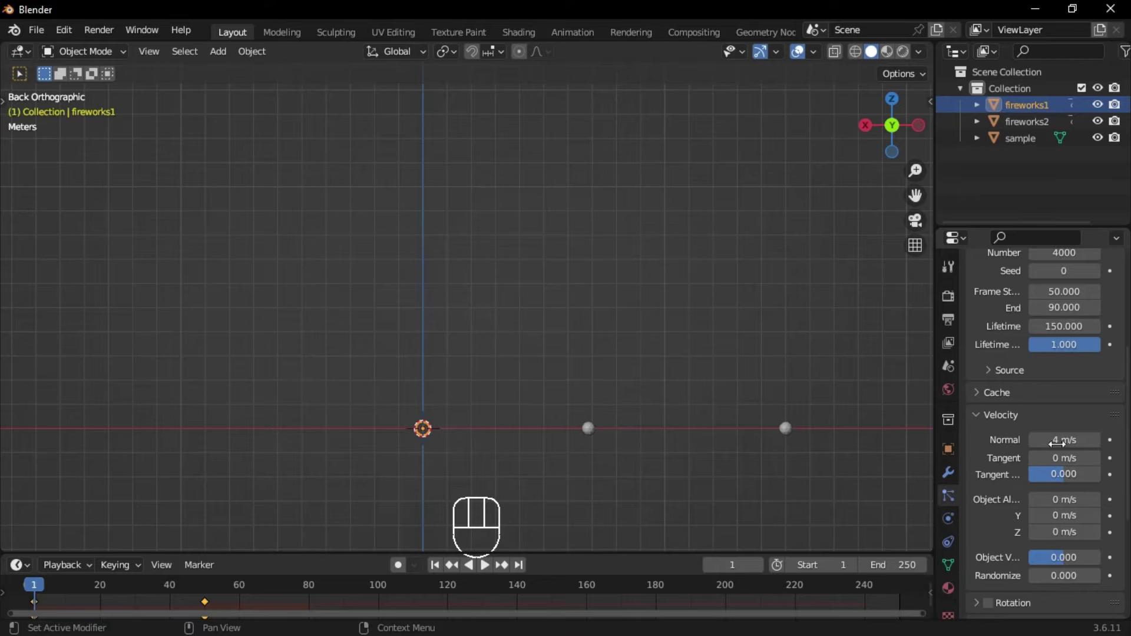
pyautogui.scroll(-3, 1052, 365)
# Step: Render the second fireworks1 particle system as Object instances of sample at scale 0.05
pyautogui.click(1035, 330)
pyautogui.scroll(2, 1032, 448)
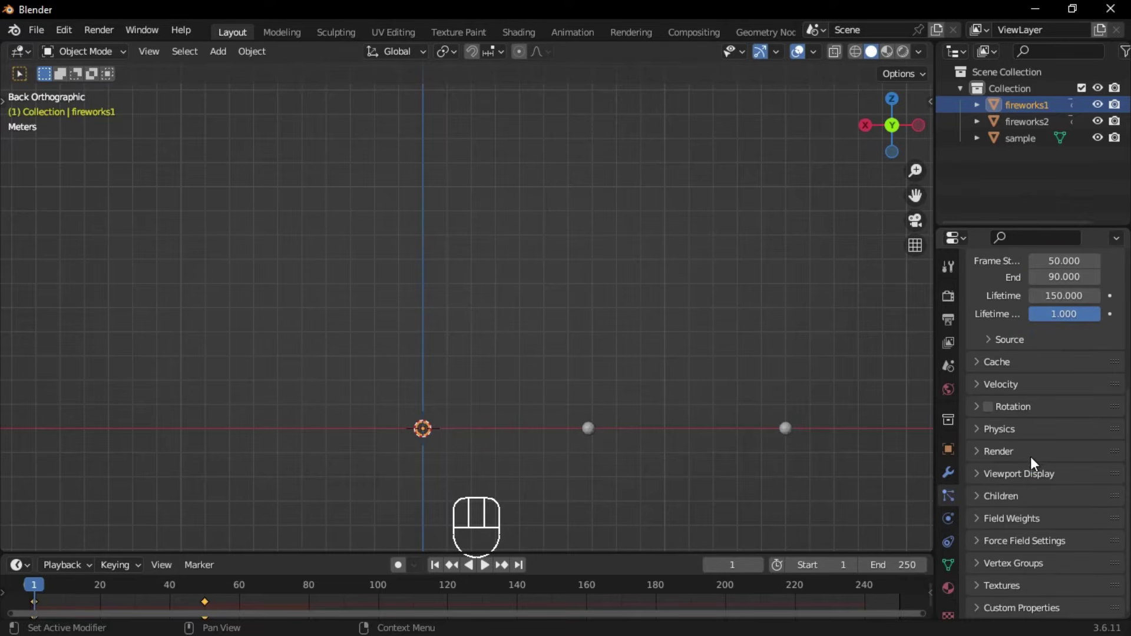
pyautogui.click(998, 460)
pyautogui.click(1037, 475)
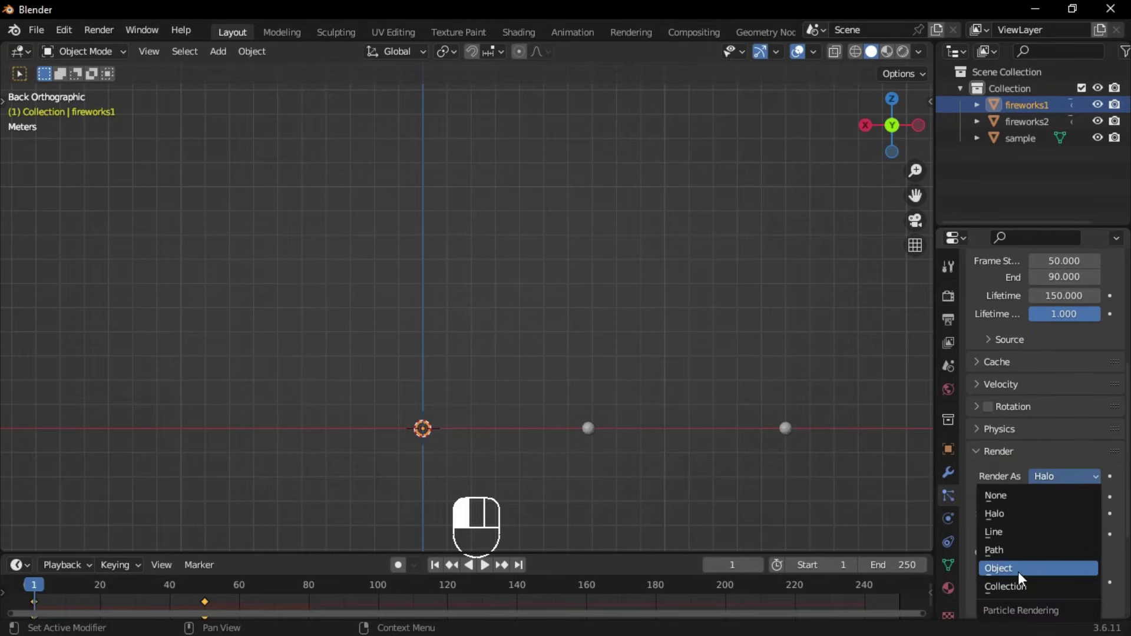
pyautogui.click(1018, 567)
pyautogui.scroll(-1, 1039, 521)
pyautogui.scroll(-3, 1039, 521)
pyautogui.click(1009, 465)
pyautogui.scroll(-2, 1041, 461)
pyautogui.click(1058, 452)
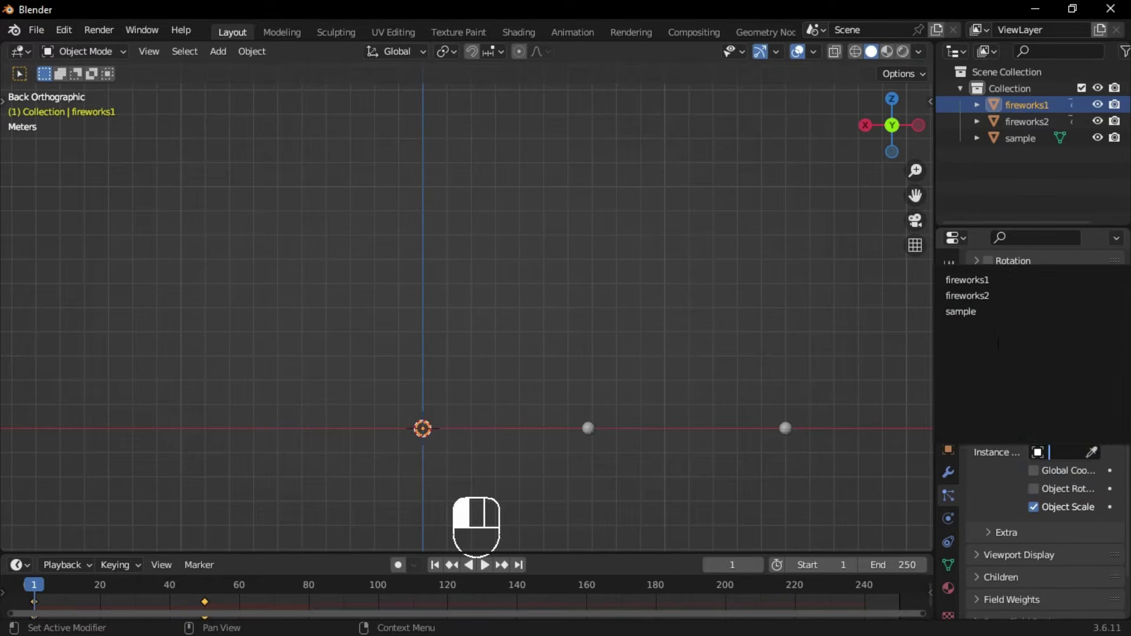
pyautogui.click(983, 311)
# Step: Review the instance object and viewport display settings, then collapse the Render panel
pyautogui.scroll(-2, 1006, 389)
pyautogui.click(1019, 430)
pyautogui.click(1019, 432)
pyautogui.scroll(-3, 1041, 435)
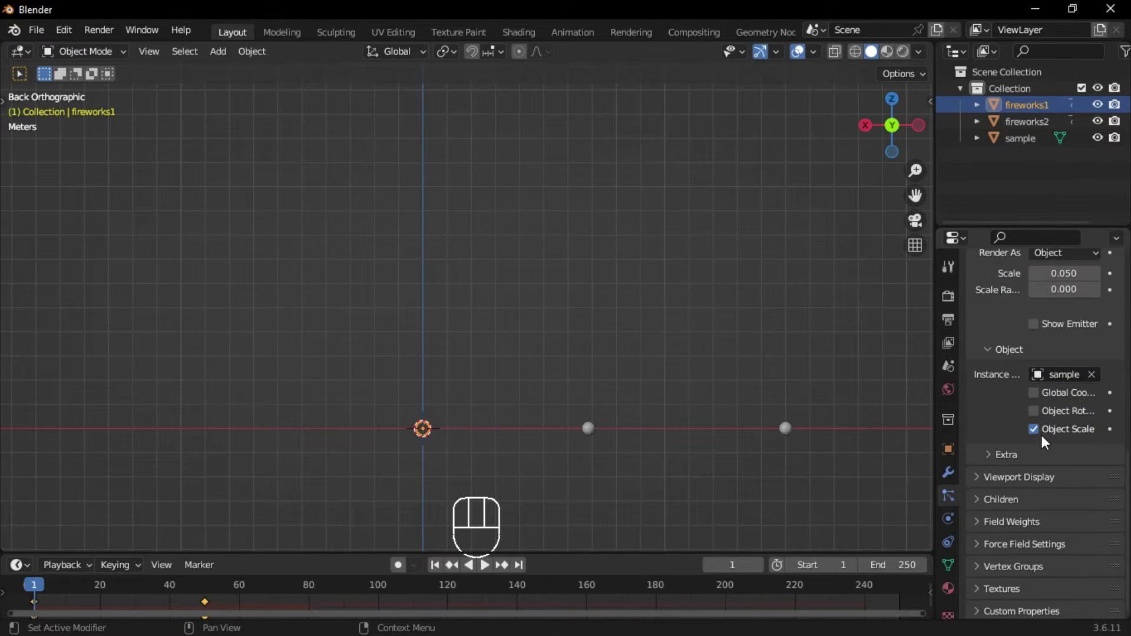
pyautogui.click(1012, 477)
pyautogui.scroll(-2, 1053, 487)
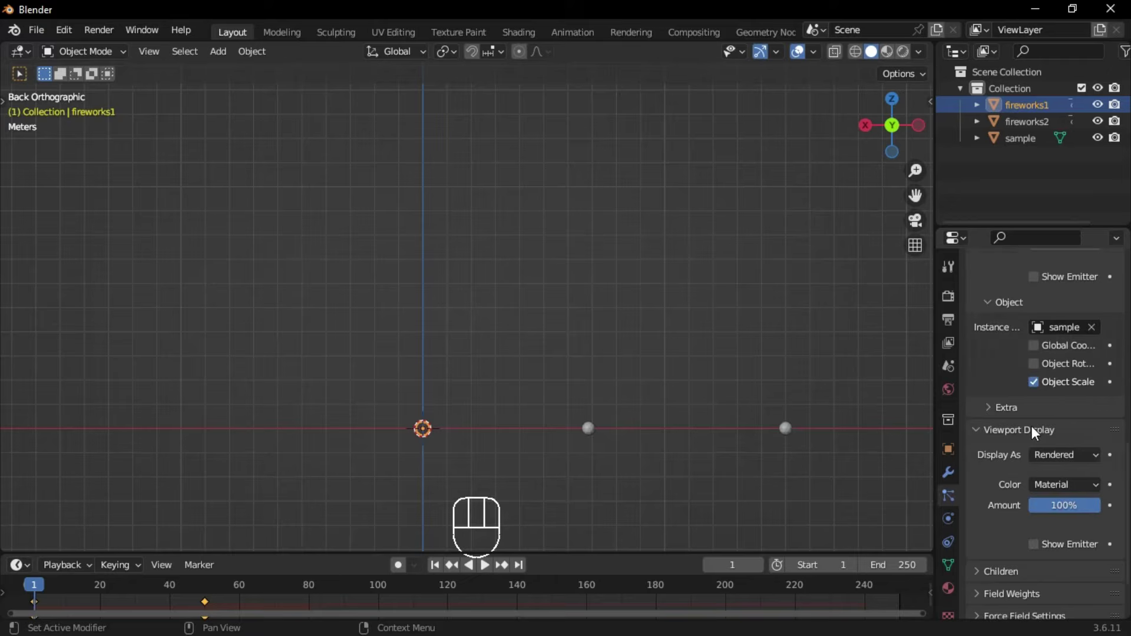
pyautogui.click(983, 425)
pyautogui.scroll(1, 990, 403)
pyautogui.click(990, 403)
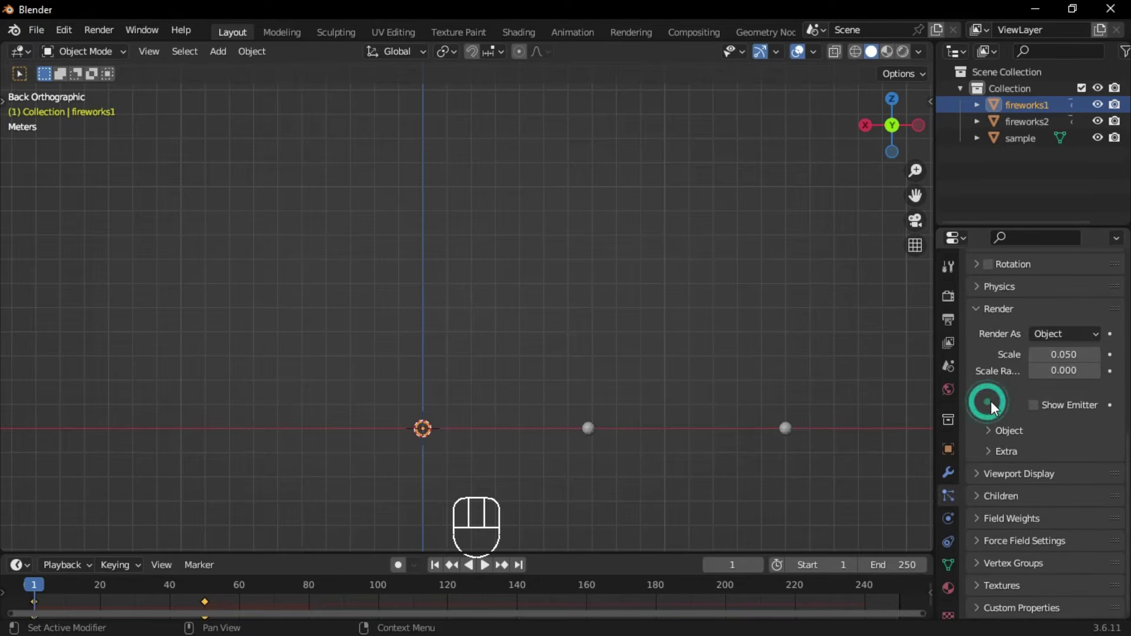
pyautogui.click(981, 310)
# Step: Set the Gravity field weight to 0.1 and scroll back up to Emission
pyautogui.click(1024, 520)
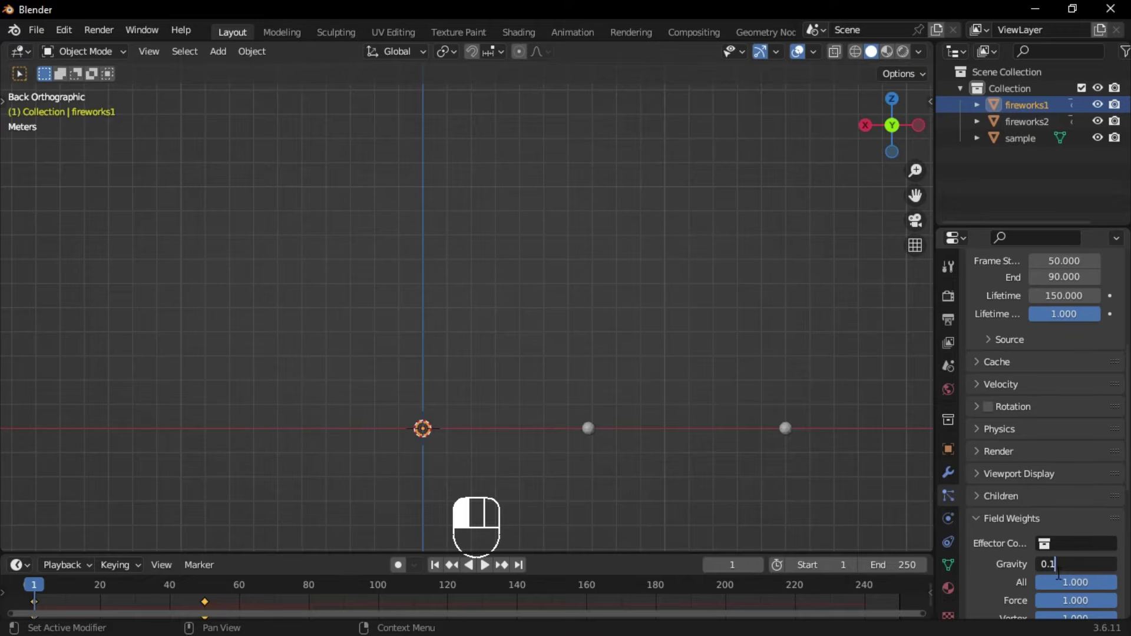
pyautogui.press('Return')
pyautogui.click(1012, 519)
pyautogui.scroll(5, 1012, 377)
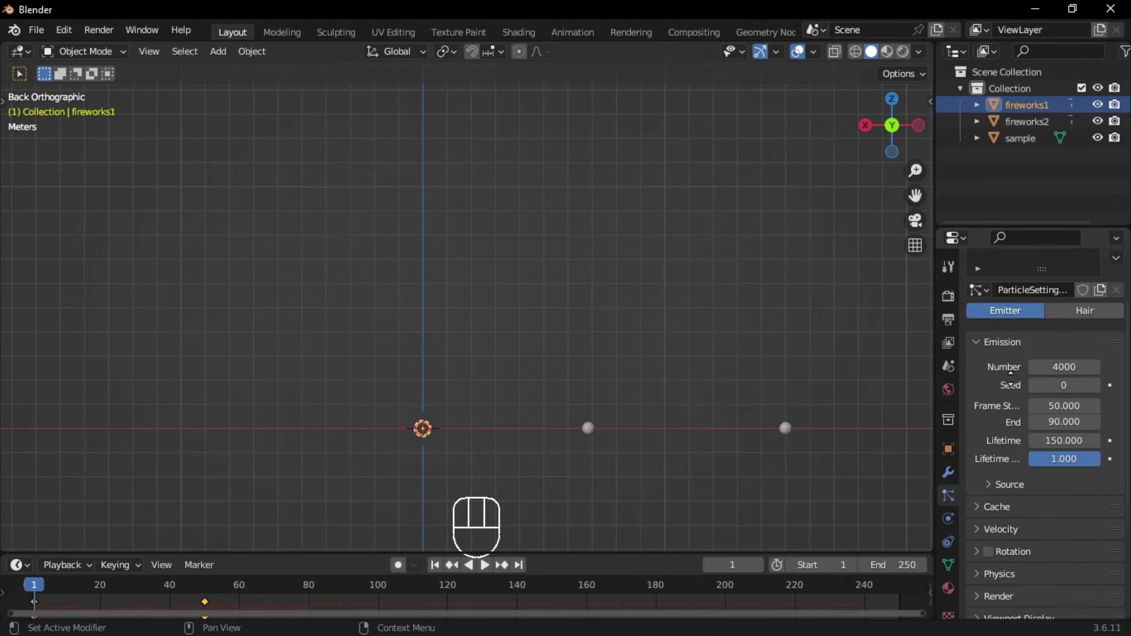
pyautogui.scroll(2, 1011, 378)
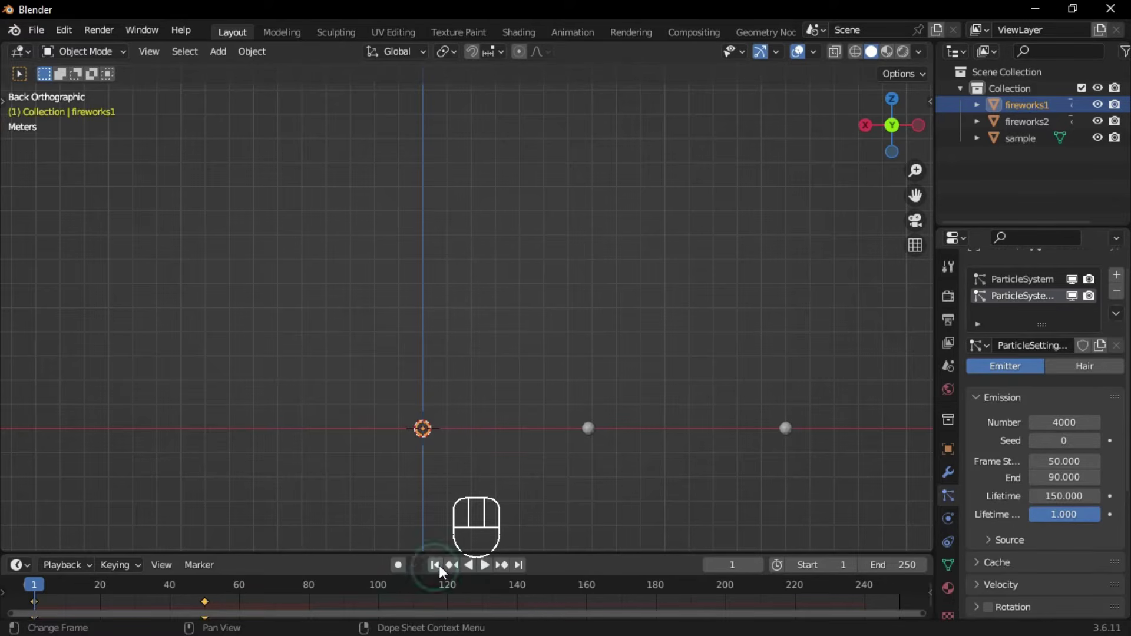
# Step: Play and stop the fireworks1 burst, scrub to about frame 68, then select fireworks2
pyautogui.press('space')
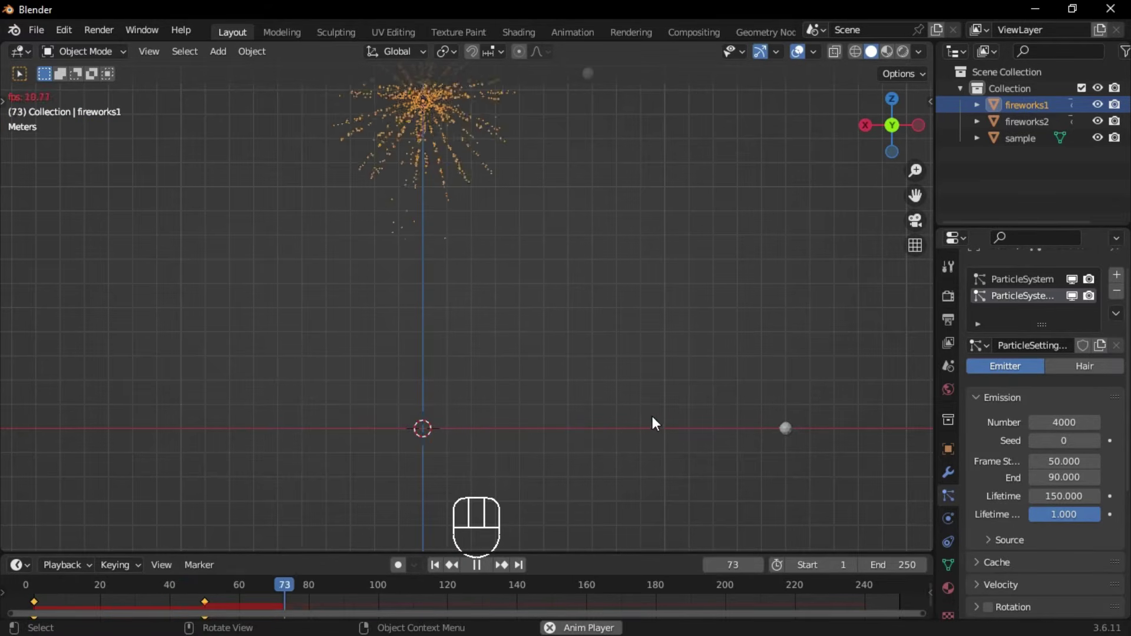
pyautogui.press('space')
pyautogui.moveTo(242, 596); pyautogui.dragTo(275, 586)
pyautogui.click(580, 75)
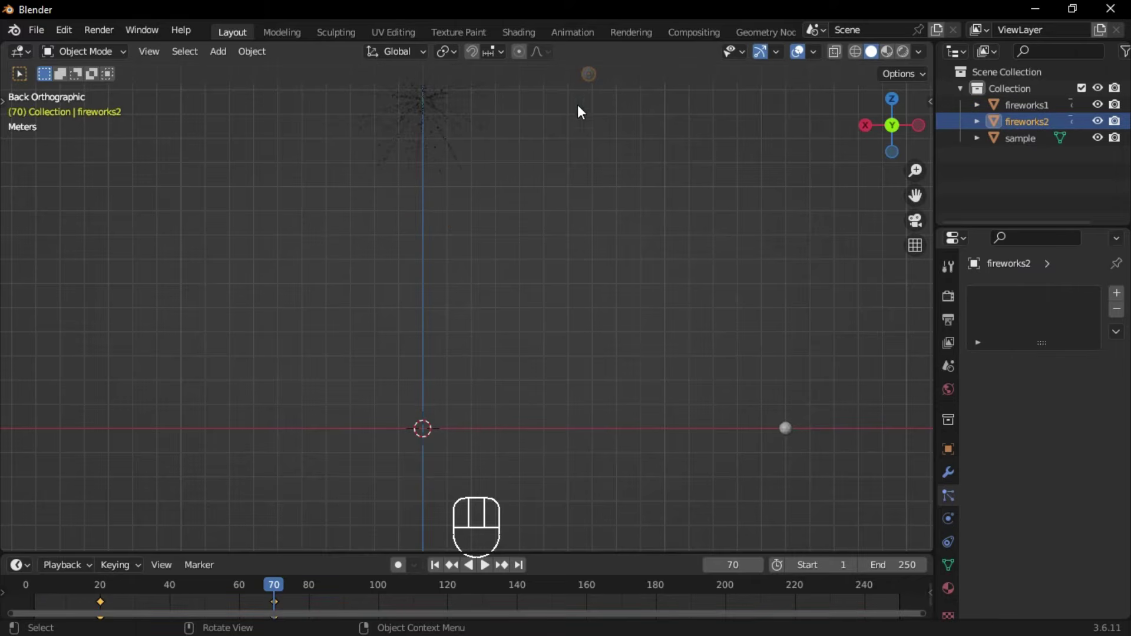
# Step: Return to frame 1 and add a particle system to fireworks2, keeping 1000 particles
pyautogui.click(439, 565)
pyautogui.click(1117, 293)
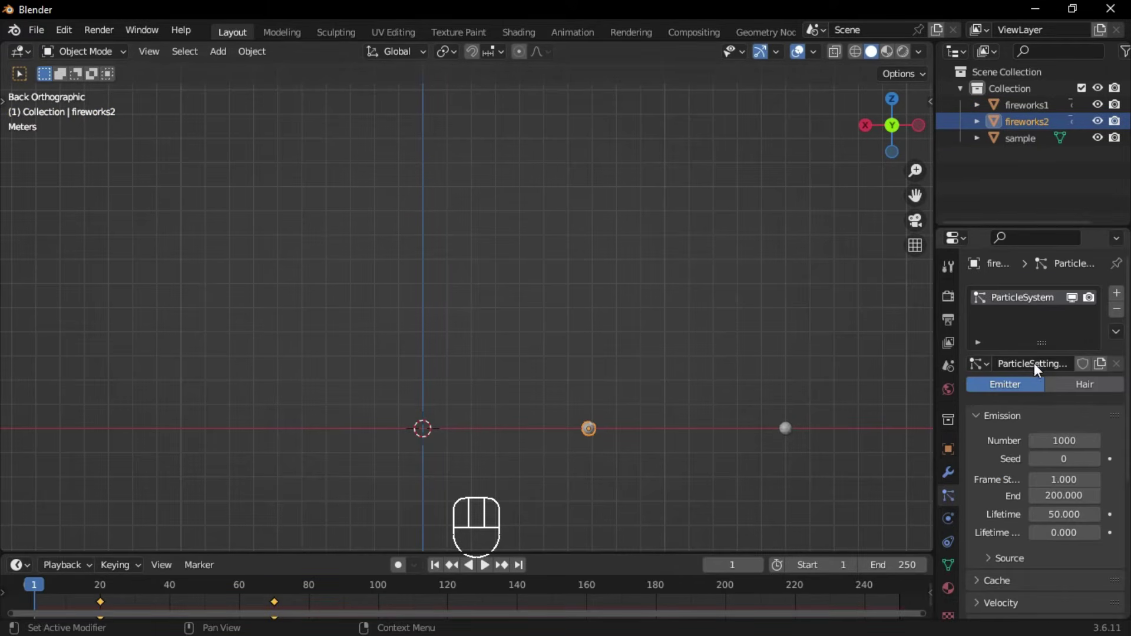
pyautogui.click(1073, 441)
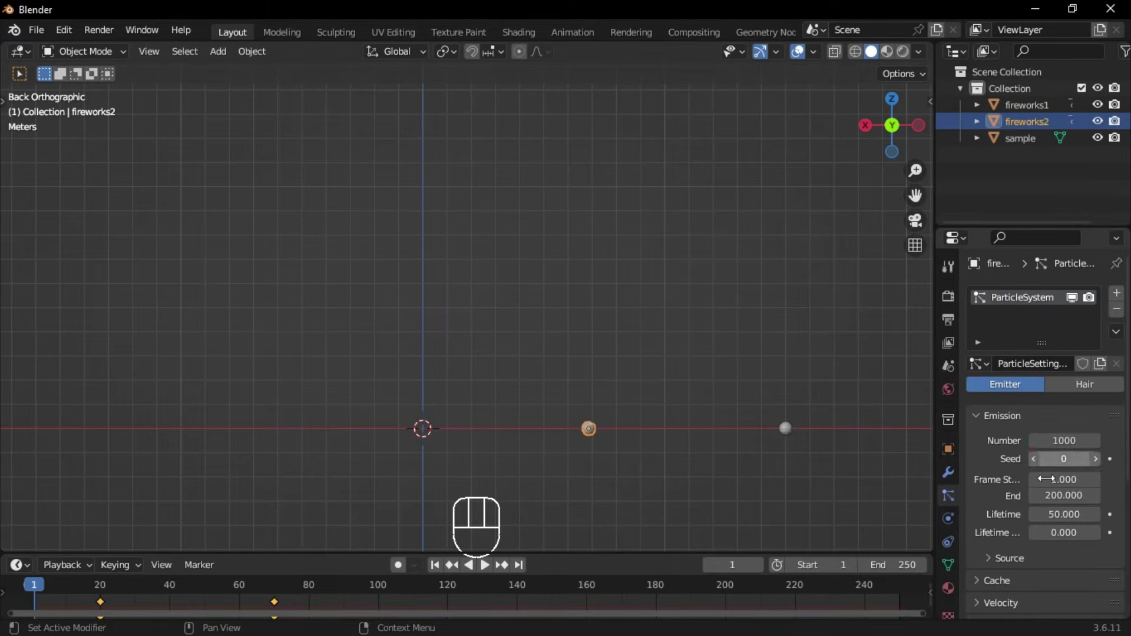
pyautogui.click(1053, 489)
# Step: Set the first system's emission to frames 20–100 with a lifetime of 50
pyautogui.click(1053, 483)
pyautogui.write('20')
pyautogui.press('Return')
pyautogui.click(1053, 496)
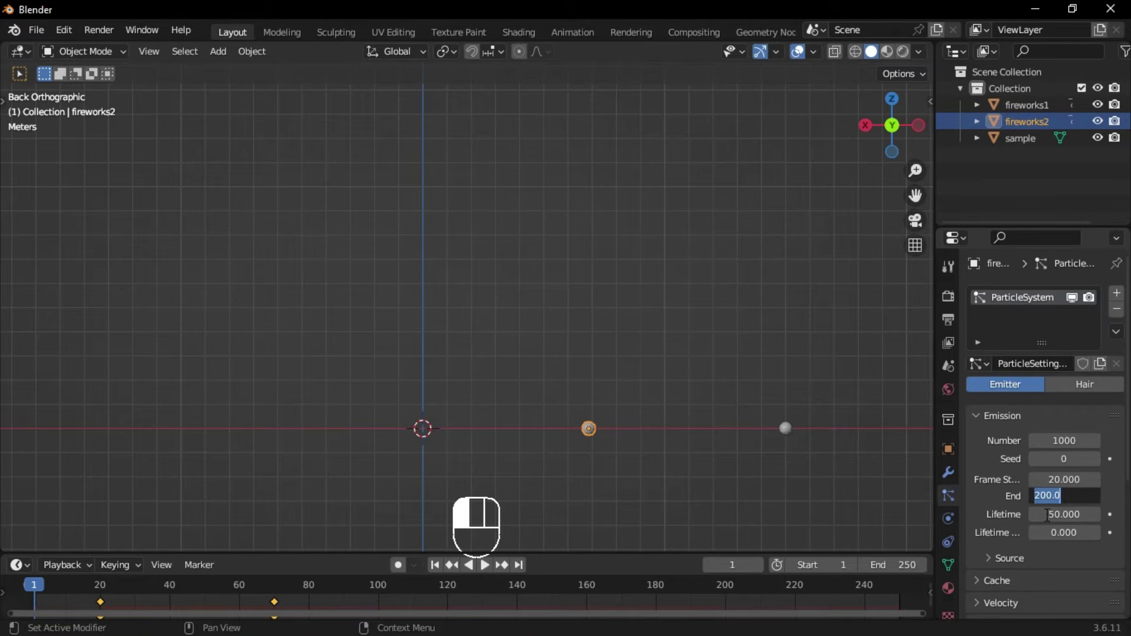
pyautogui.write('100')
pyautogui.press('Return')
pyautogui.click(1053, 512)
pyautogui.press('BackSpace')
pyautogui.write('50')
pyautogui.press('Return')
# Step: Render the first system's particles as Object and open its instance settings
pyautogui.scroll(-8, 1036, 383)
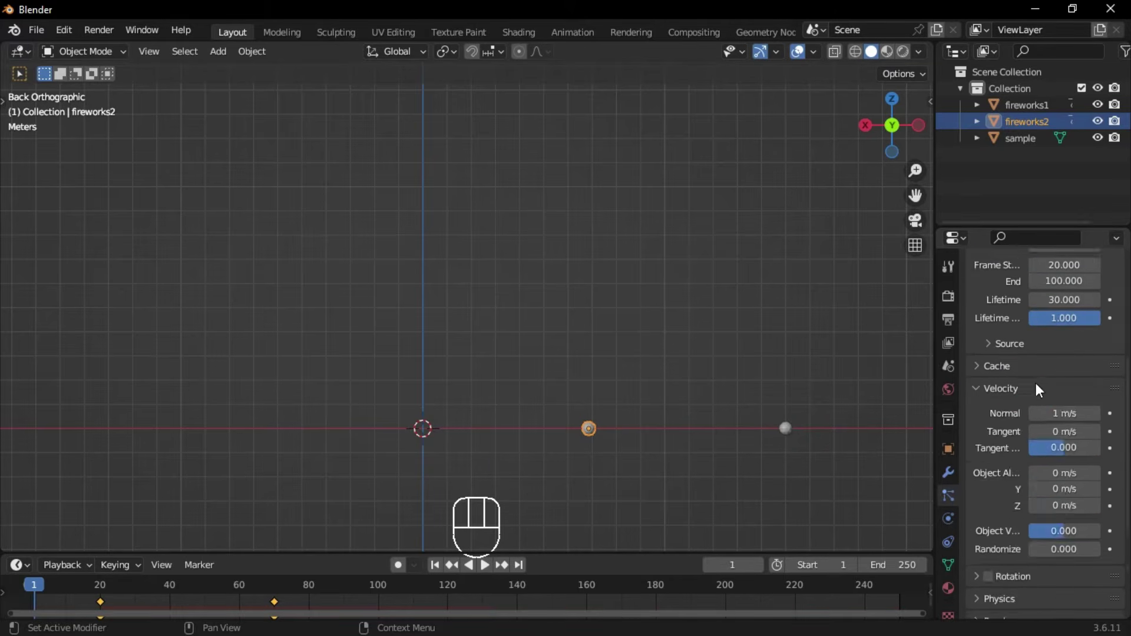
pyautogui.scroll(-5, 1036, 383)
pyautogui.click(1060, 414)
pyautogui.click(1035, 507)
pyautogui.scroll(-3, 1037, 441)
pyautogui.scroll(-2, 1009, 398)
pyautogui.scroll(1, 1010, 409)
pyautogui.click(1010, 409)
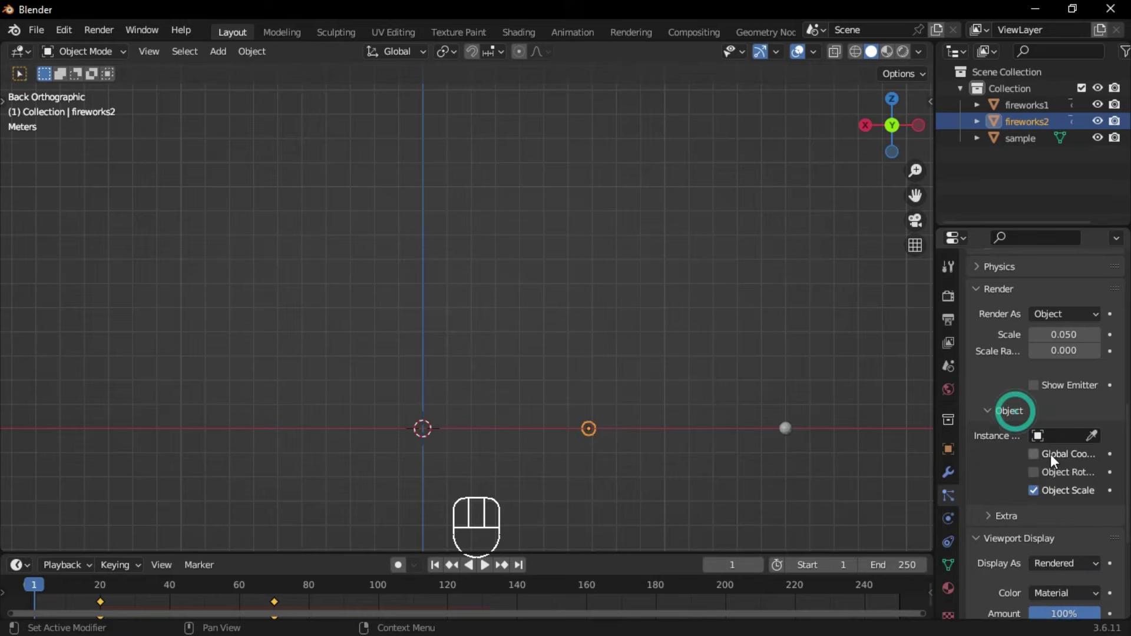
pyautogui.moveTo(1010, 409); pyautogui.dragTo(999, 450)
pyautogui.scroll(3, 1004, 436)
pyautogui.scroll(10, 1004, 422)
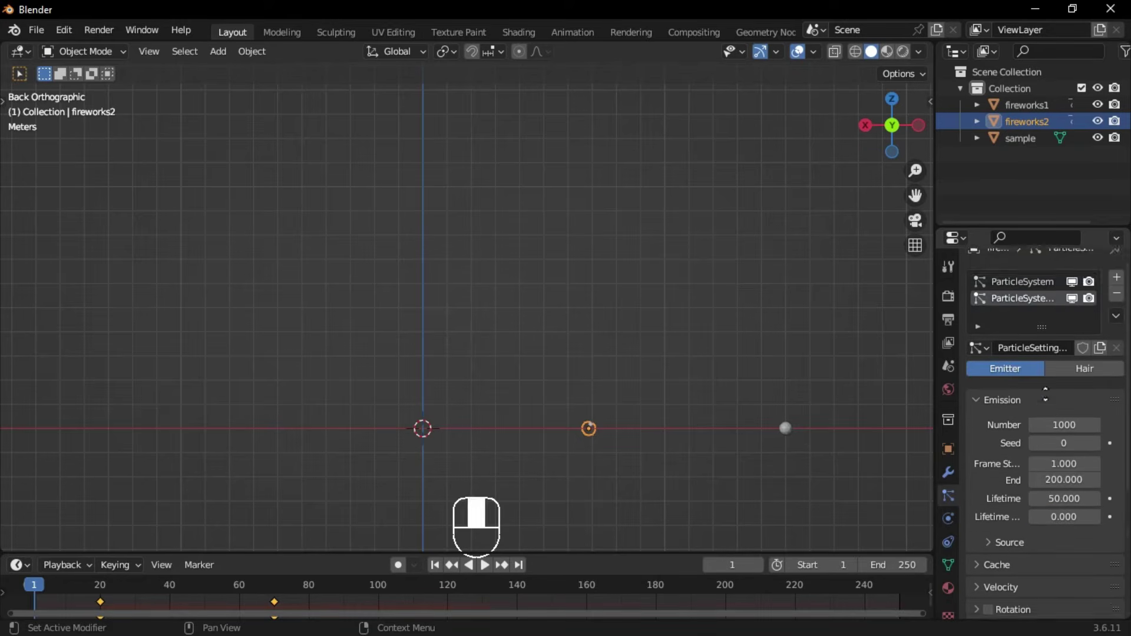
# Step: Give the second system 4000 particles, emission frames 70–100 and lifetime 150
pyautogui.click(1065, 395)
pyautogui.write('4000')
pyautogui.click(1064, 434)
pyautogui.write('20')
pyautogui.press('Return')
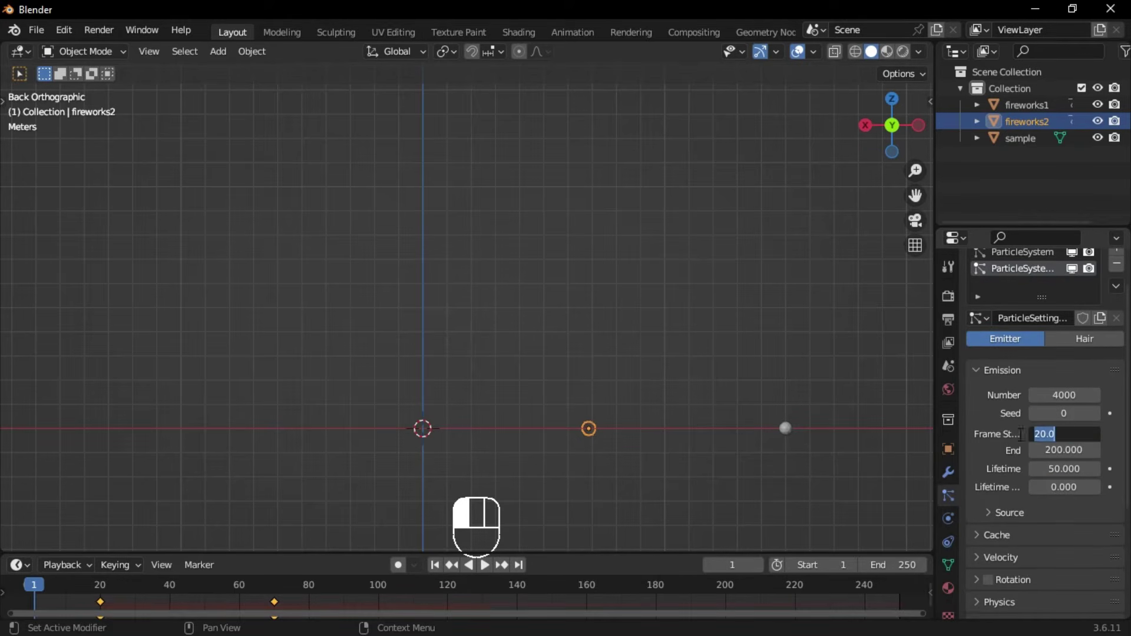
pyautogui.click(1071, 434)
pyautogui.write('70')
pyautogui.press('Tab')
pyautogui.write('100')
pyautogui.press('Tab')
pyautogui.write('1')
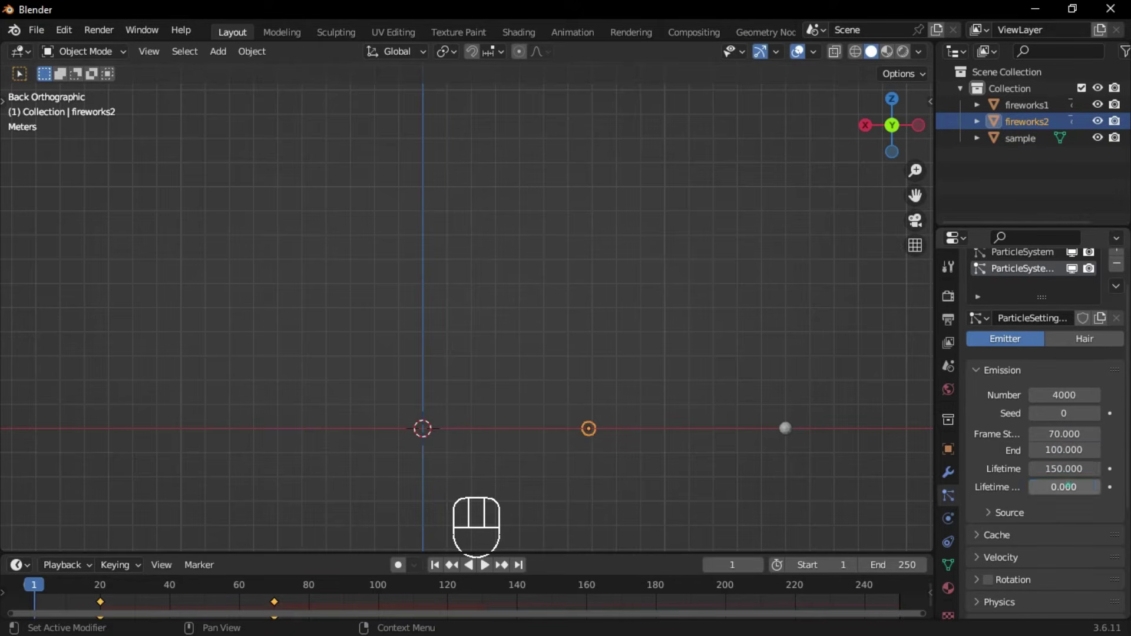
pyautogui.moveTo(1069, 487); pyautogui.dragTo(1102, 487)
# Step: Render the second system's particles as Object, check its display settings, and select the sample sphere
pyautogui.scroll(-5, 1043, 412)
pyautogui.click(1002, 385)
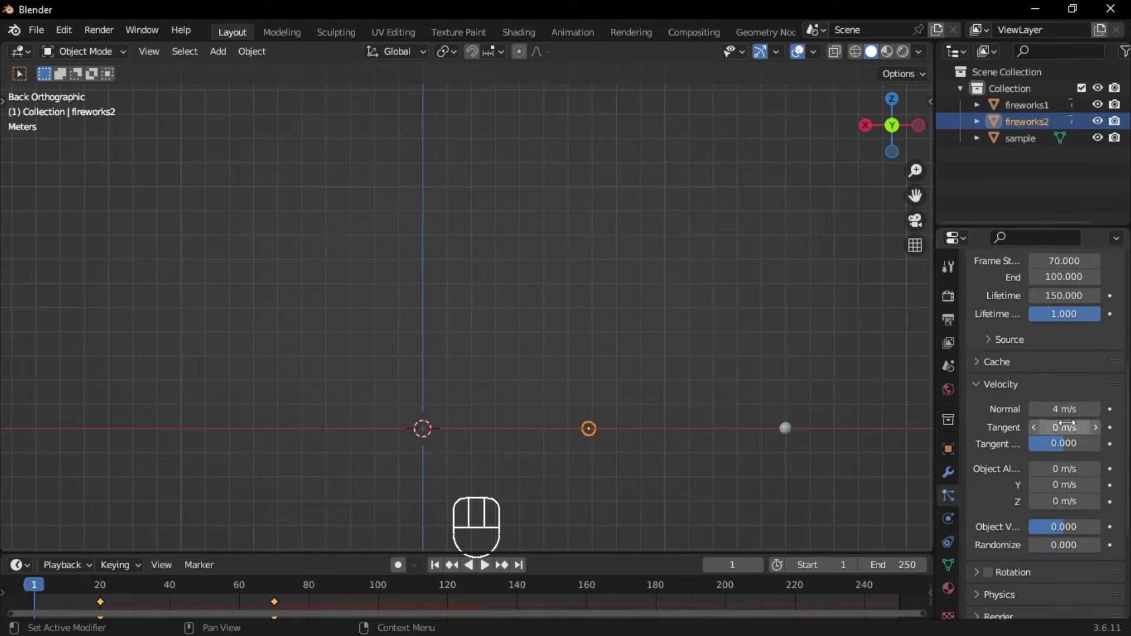
pyautogui.scroll(-2, 1067, 425)
pyautogui.click(1002, 352)
pyautogui.click(1002, 419)
pyautogui.click(1064, 442)
pyautogui.click(1048, 536)
pyautogui.click(1039, 488)
pyautogui.click(1028, 474)
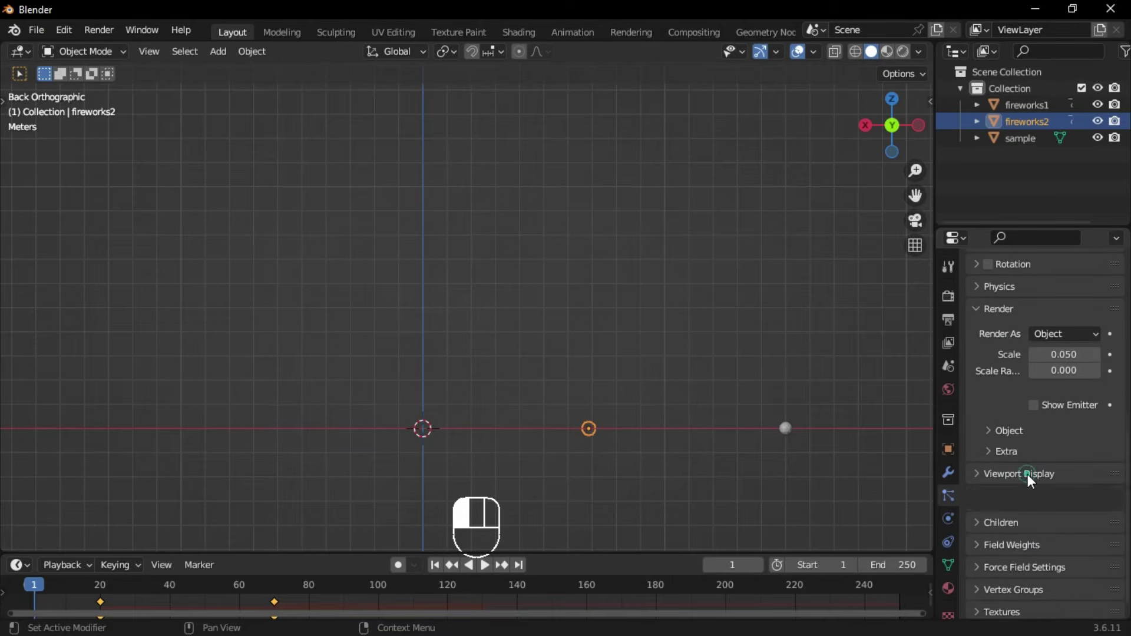
pyautogui.click(1025, 518)
pyautogui.scroll(10, 1012, 392)
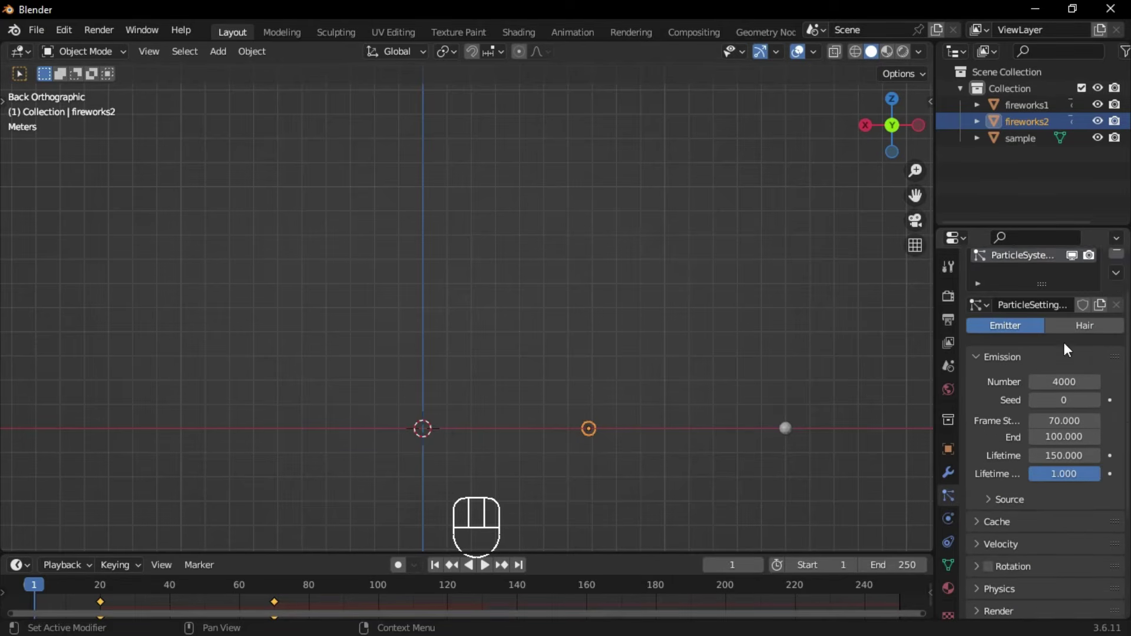
pyautogui.click(790, 430)
# Step: Create a new material for sample in Shading and delete its Principled BSDF node
pyautogui.click(519, 32)
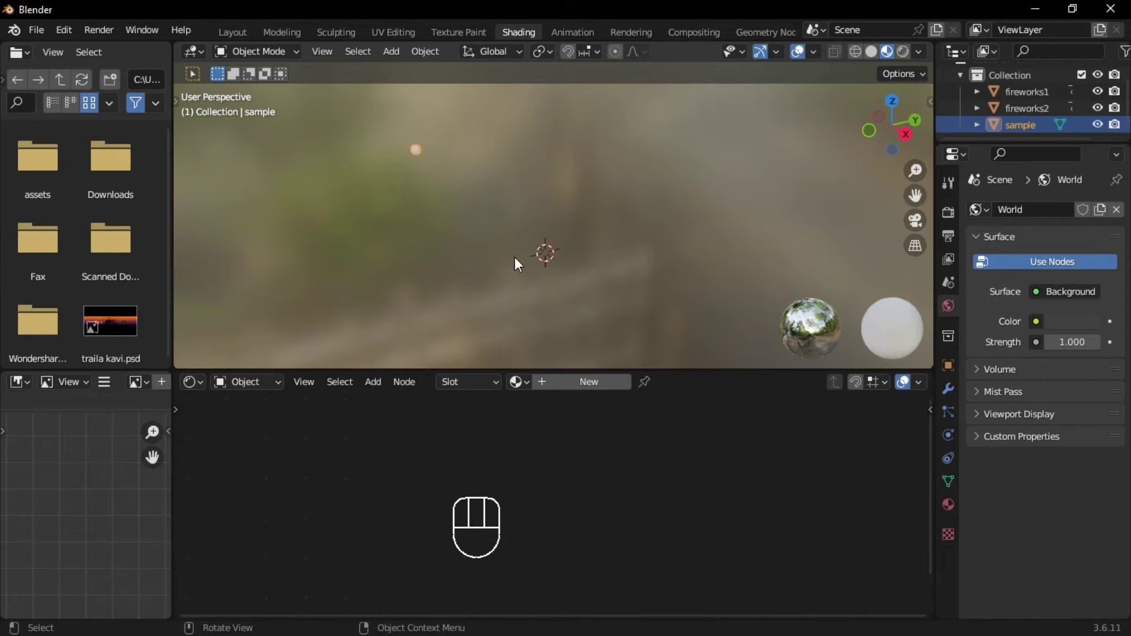
pyautogui.click(566, 383)
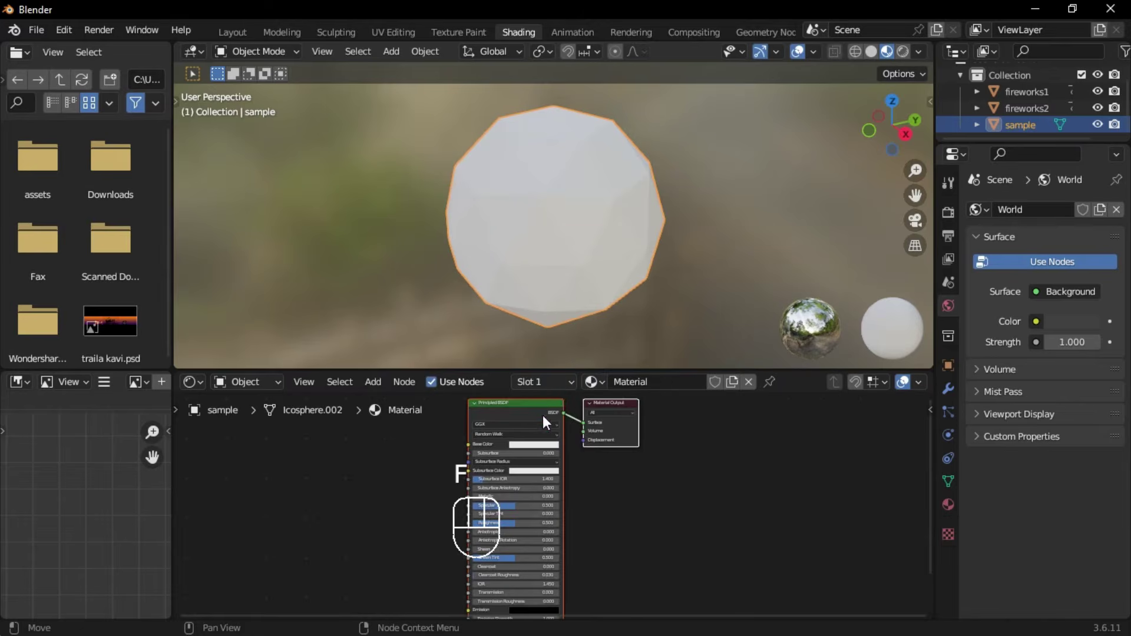
pyautogui.click(507, 453)
pyautogui.press('x')
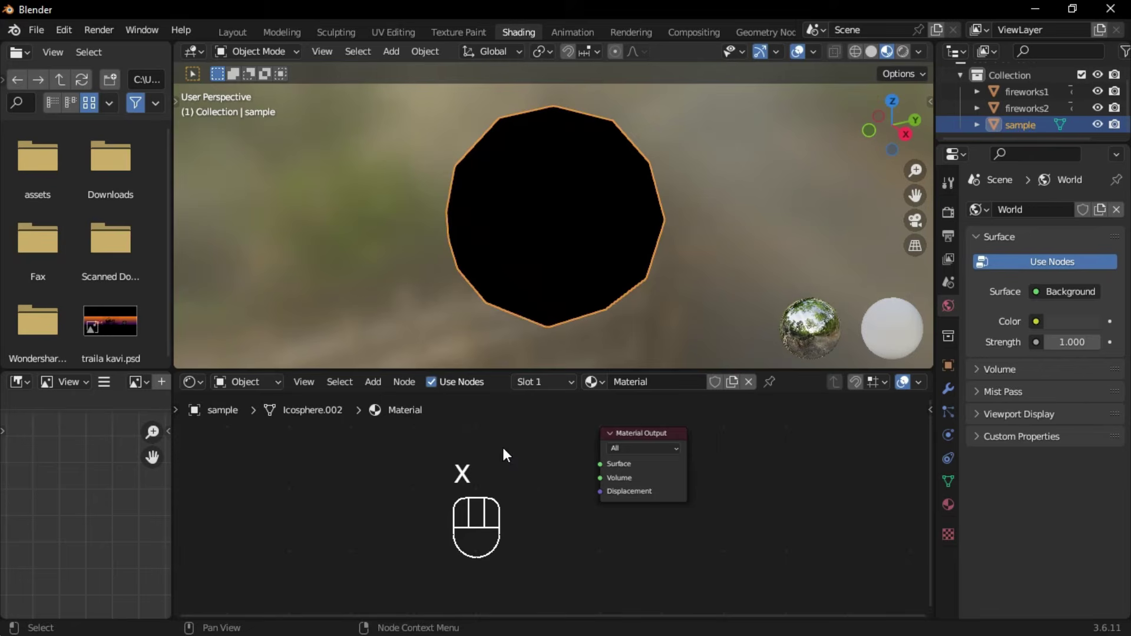
# Step: Add an Emission node and an Object Info node to the material's node tree
pyautogui.hotkey('shift', 'a')
pyautogui.click(480, 448)
pyautogui.write('e')
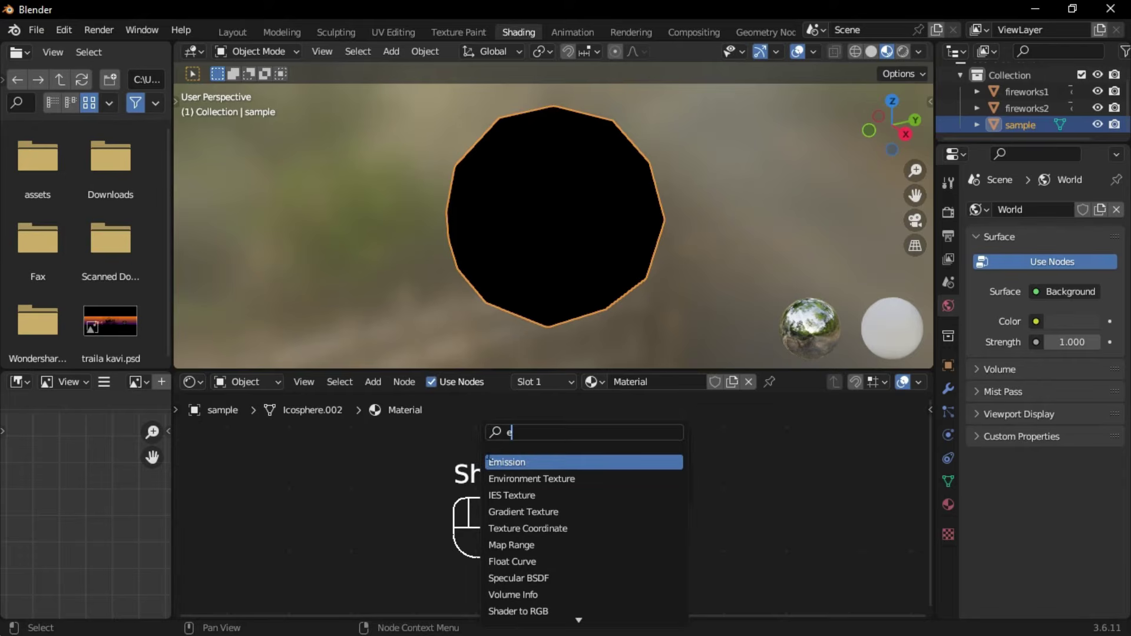
pyautogui.click(489, 462)
pyautogui.click(454, 473)
pyautogui.hotkey('shift', 'a')
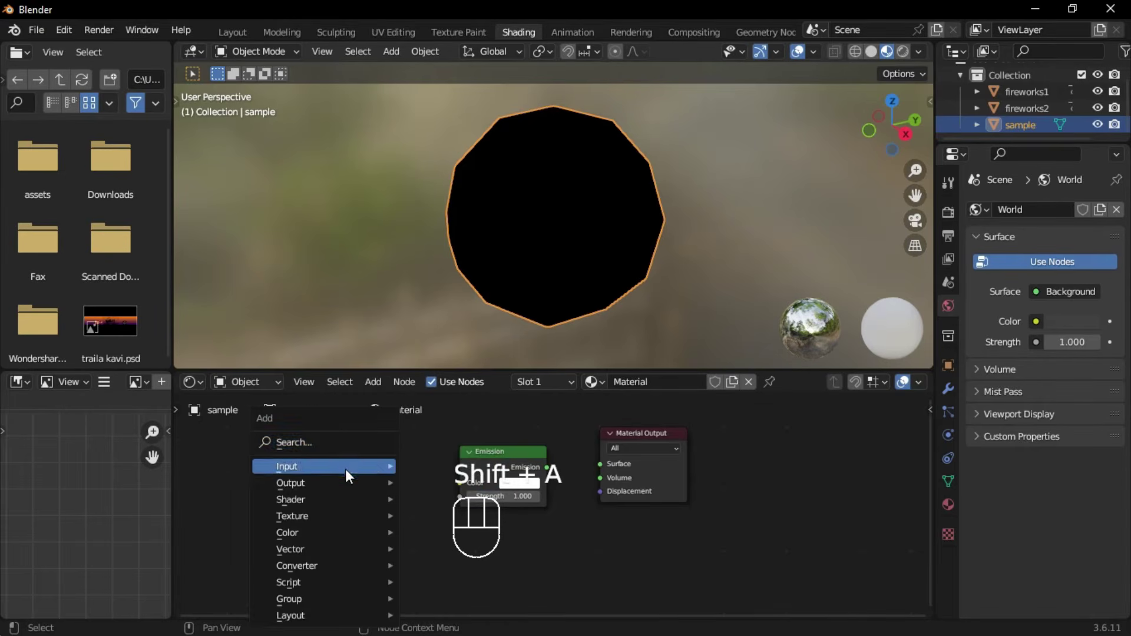
pyautogui.click(338, 440)
pyautogui.write('ob')
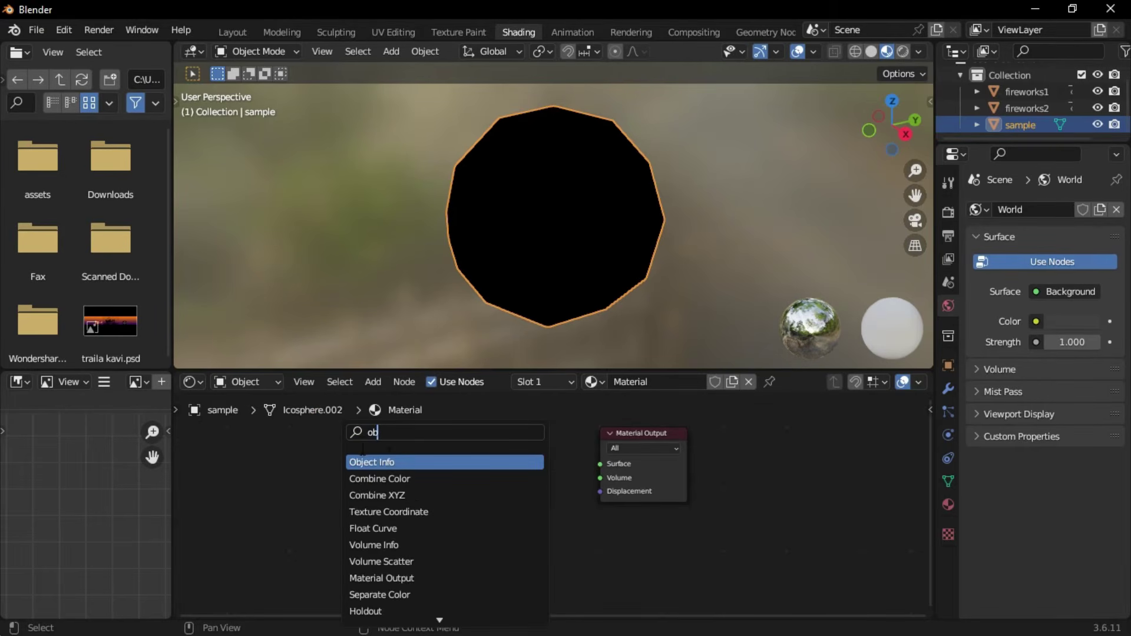
pyautogui.click(391, 462)
pyautogui.click(407, 468)
# Step: Link Object Info to Emission Color and Emission to Surface, with strength 40
pyautogui.scroll(2, 421, 468)
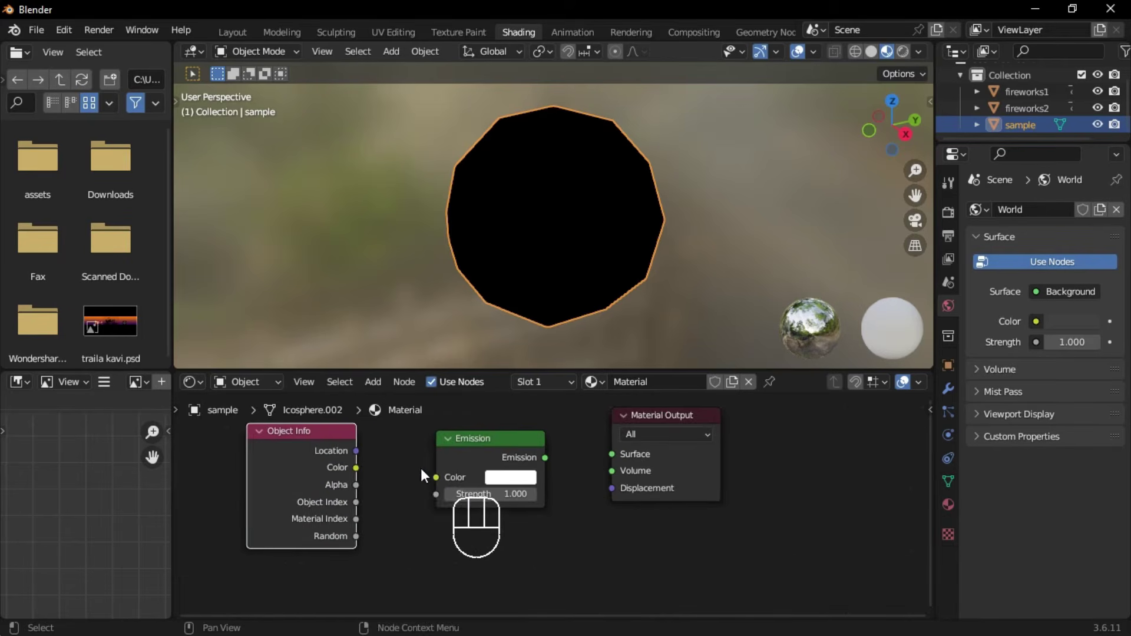
pyautogui.moveTo(405, 453); pyautogui.dragTo(482, 478)
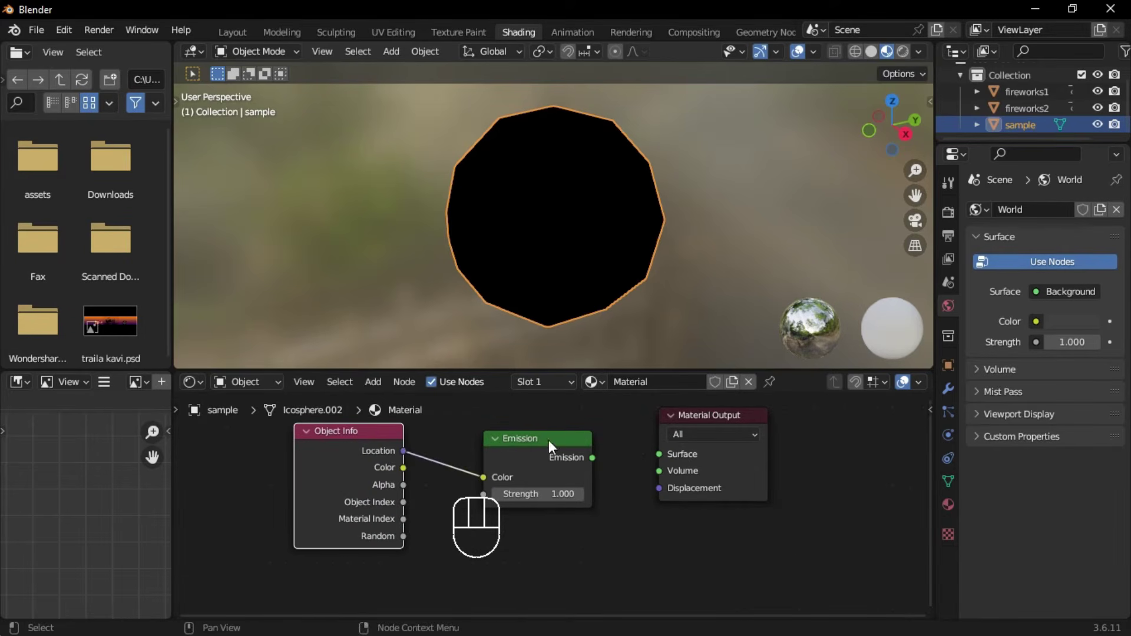
pyautogui.moveTo(593, 458); pyautogui.dragTo(658, 455)
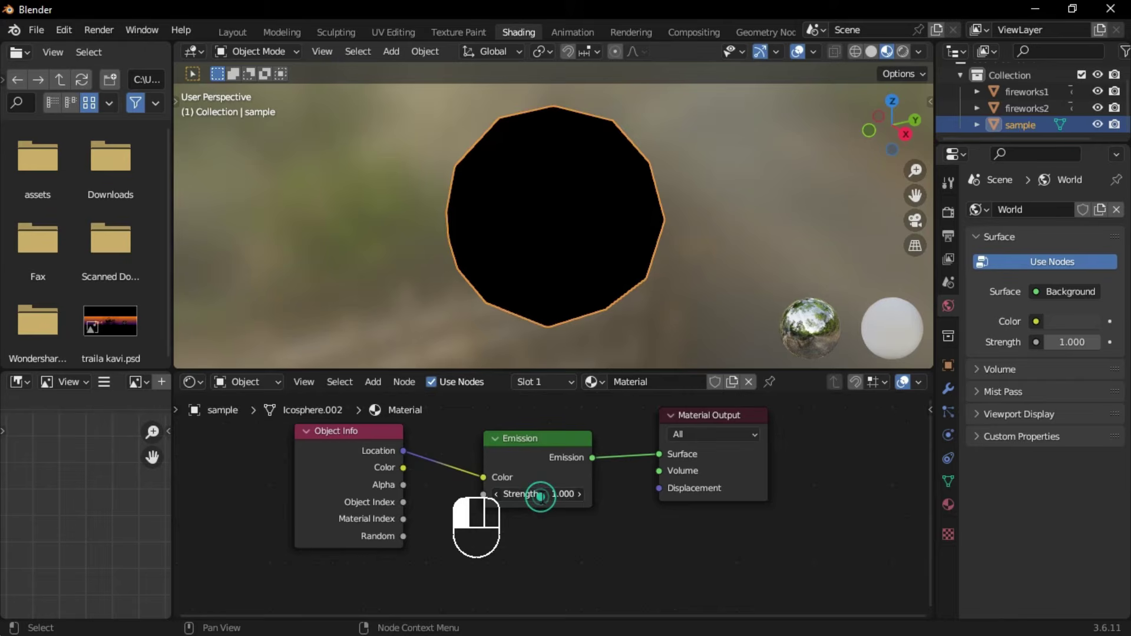
pyautogui.click(540, 495)
pyautogui.click(546, 508)
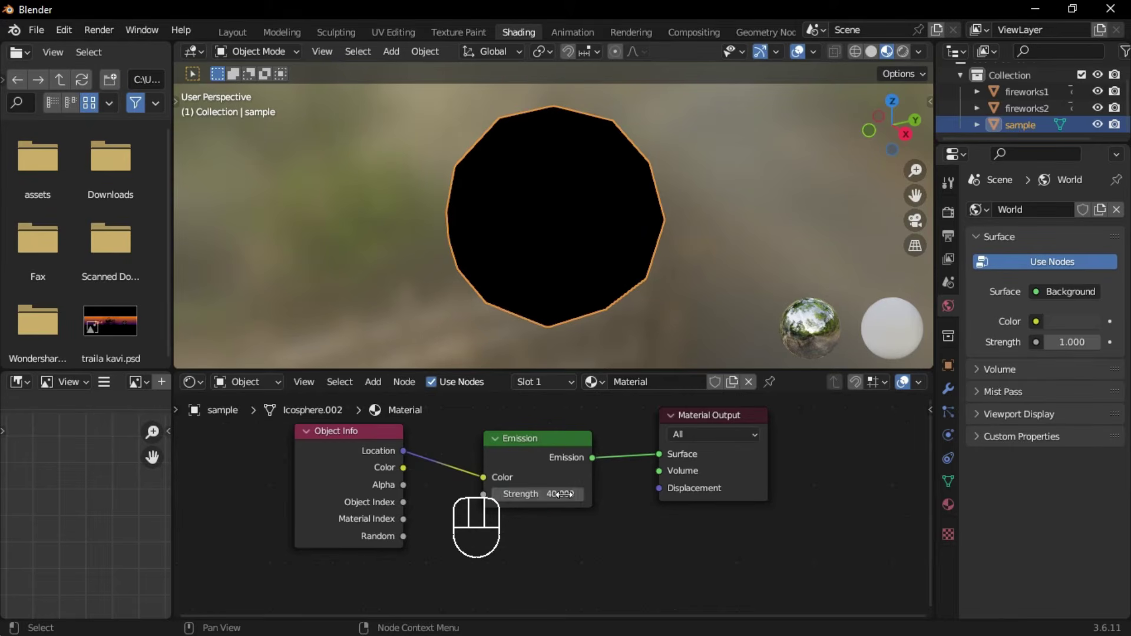
# Step: Back in Layout with Rendered shading, enable Eevee Bloom and set the world colour to black
pyautogui.click(234, 30)
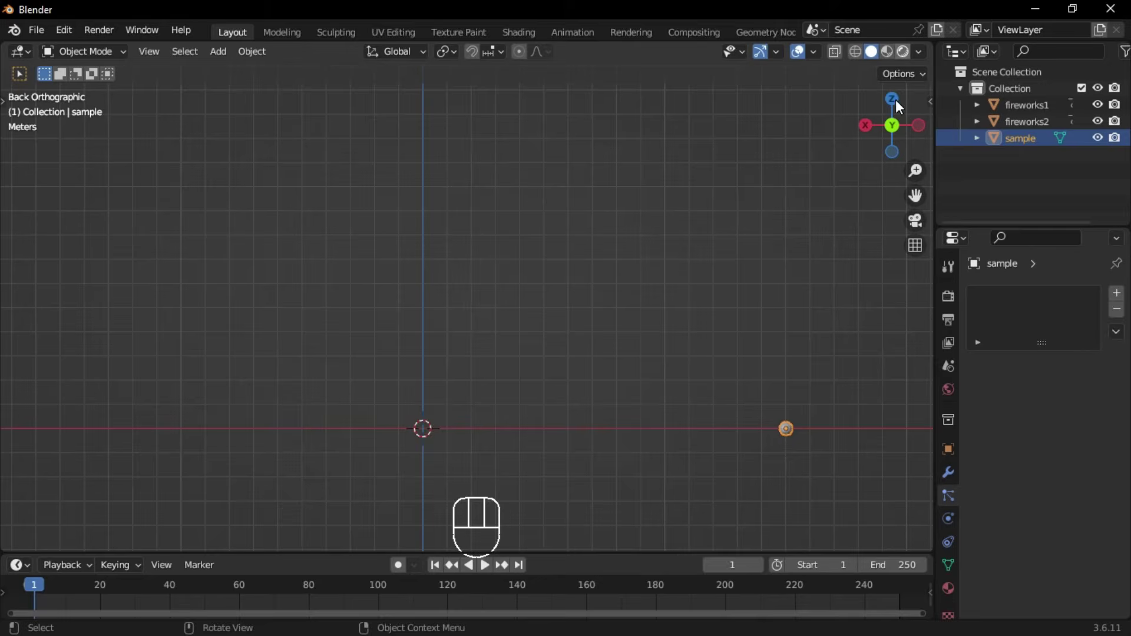
pyautogui.hotkey('shift', 'z')
pyautogui.click(948, 296)
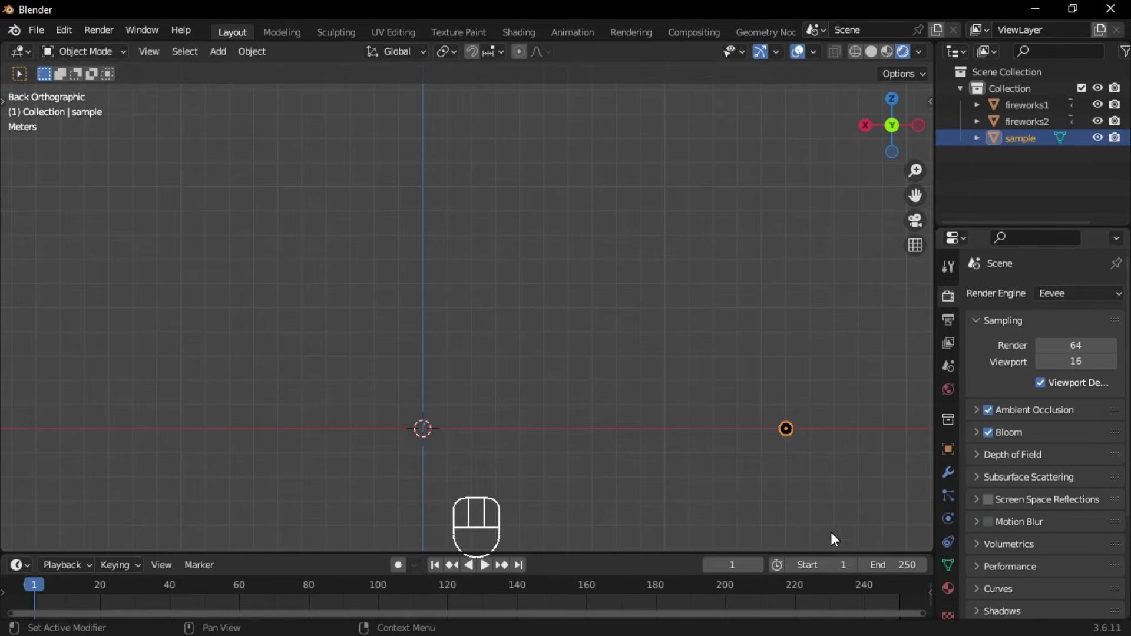
pyautogui.click(948, 389)
pyautogui.click(1057, 405)
pyautogui.moveTo(1088, 263); pyautogui.dragTo(1087, 287)
# Step: Hide the navigation gizmo and viewport overlays, then play the fireworks animation
pyautogui.click(760, 52)
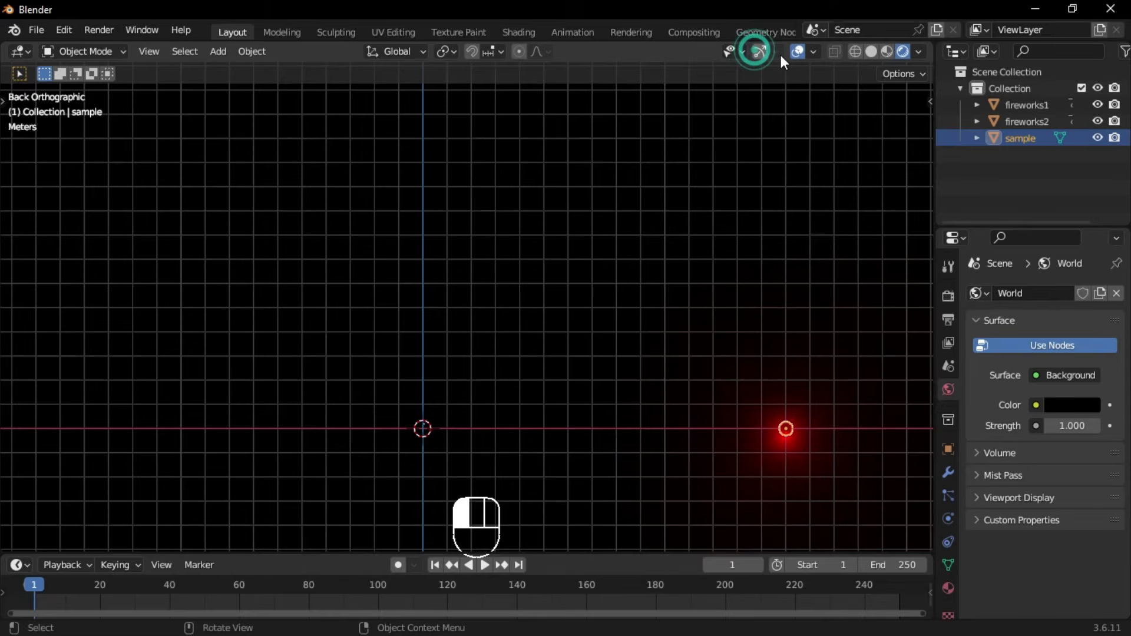
pyautogui.click(797, 52)
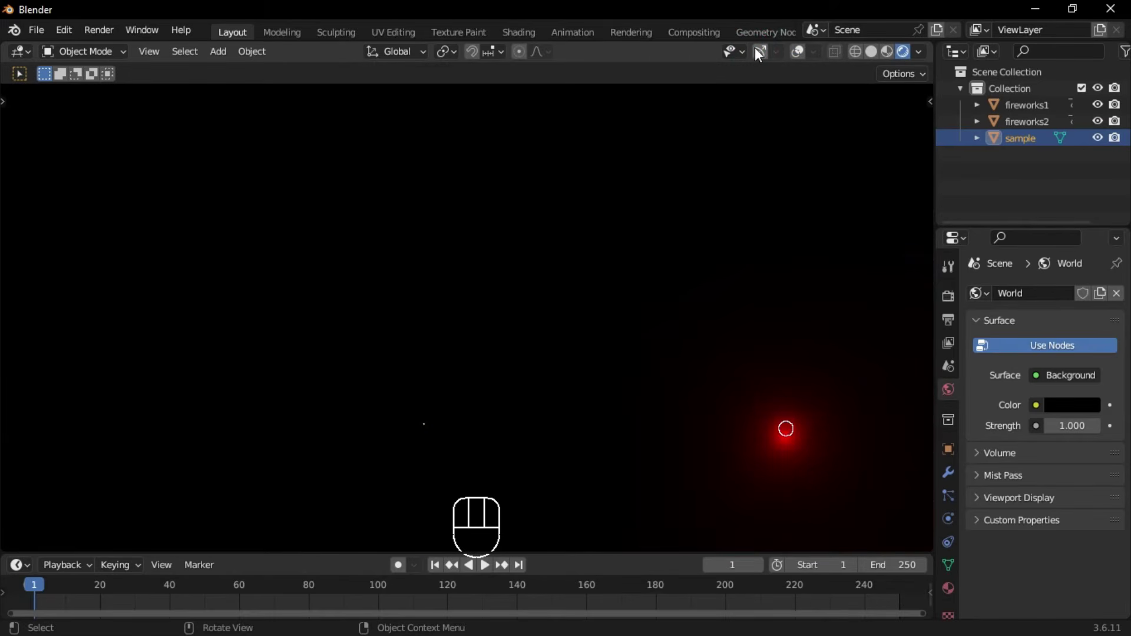
pyautogui.press('space')
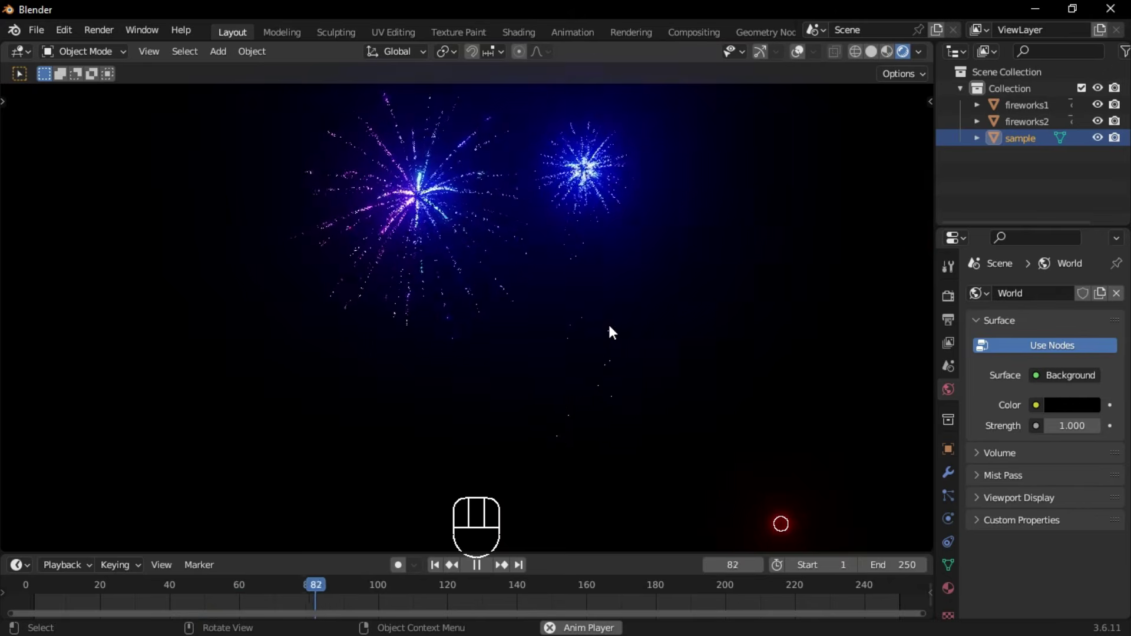
# Step: Stop playback, hide sample, and open fireworks1's first particle system at frame 1
pyautogui.press('space')
pyautogui.click(1097, 139)
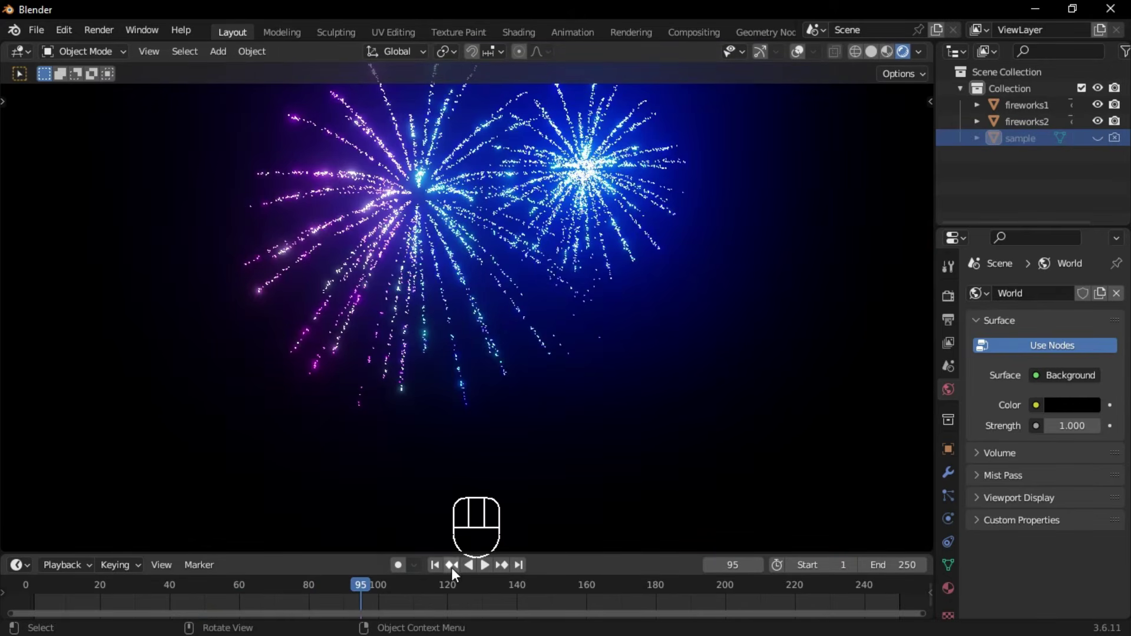
pyautogui.click(452, 566)
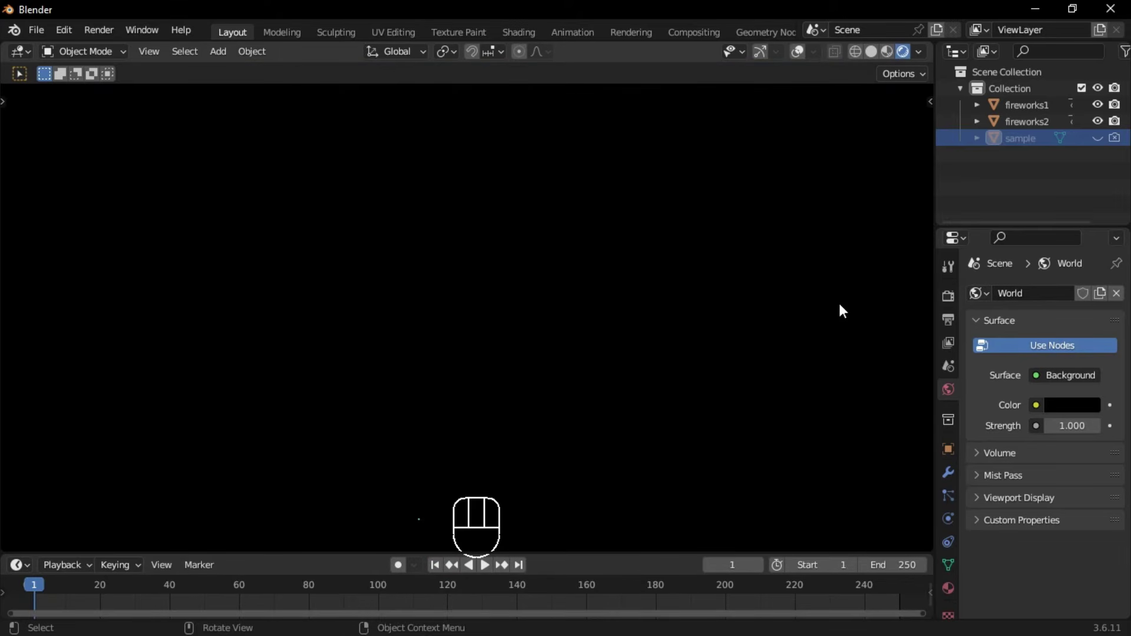
pyautogui.click(1031, 105)
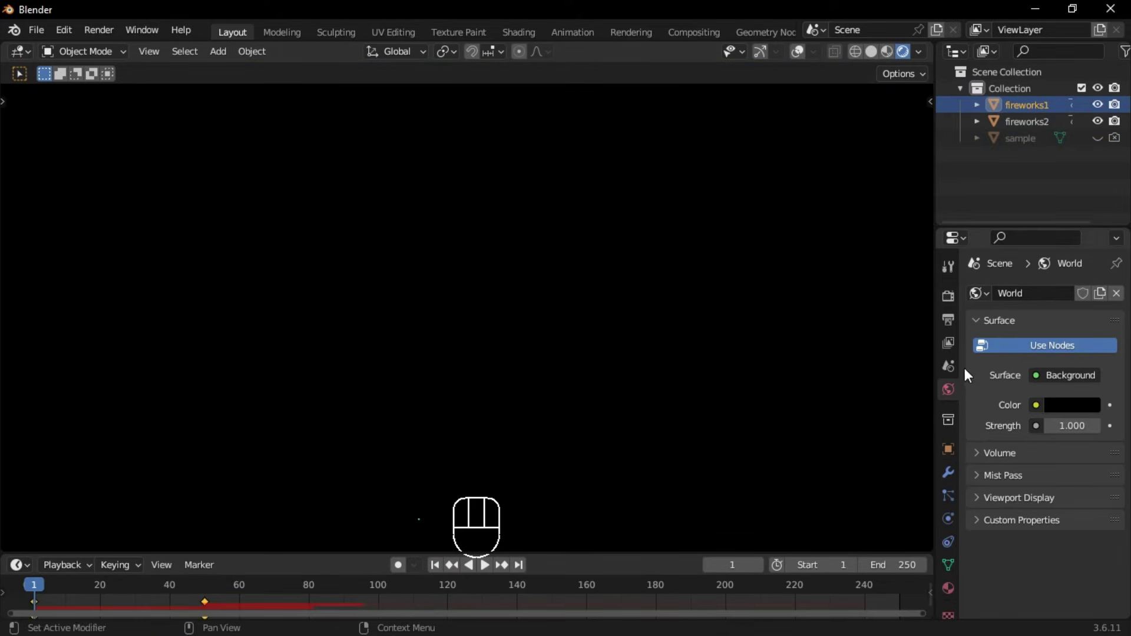
pyautogui.click(949, 495)
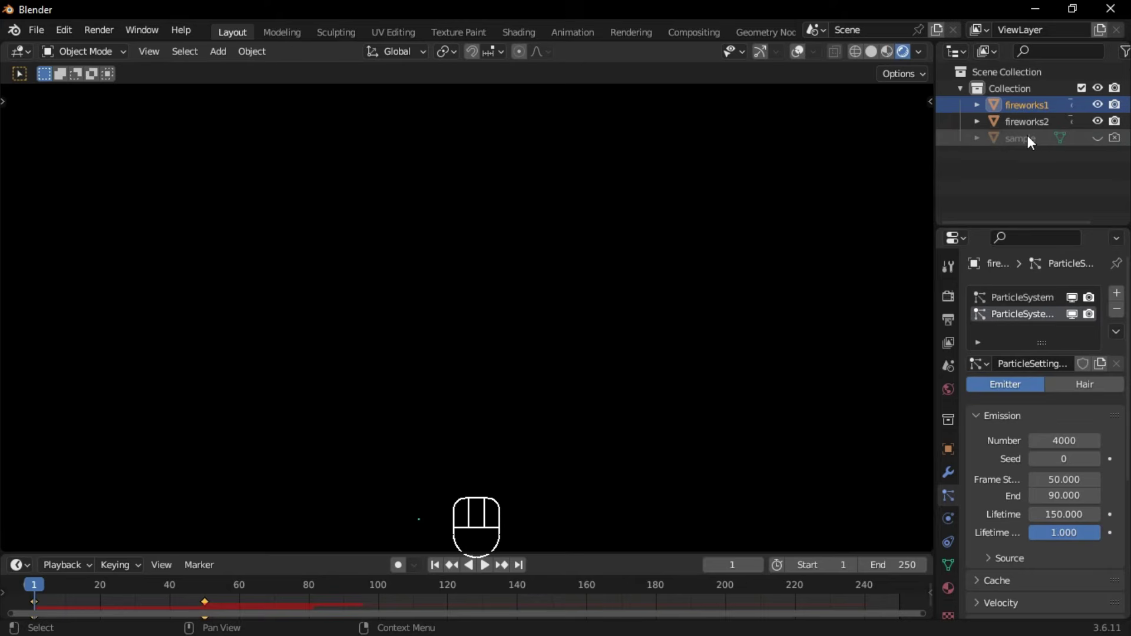
pyautogui.click(1034, 297)
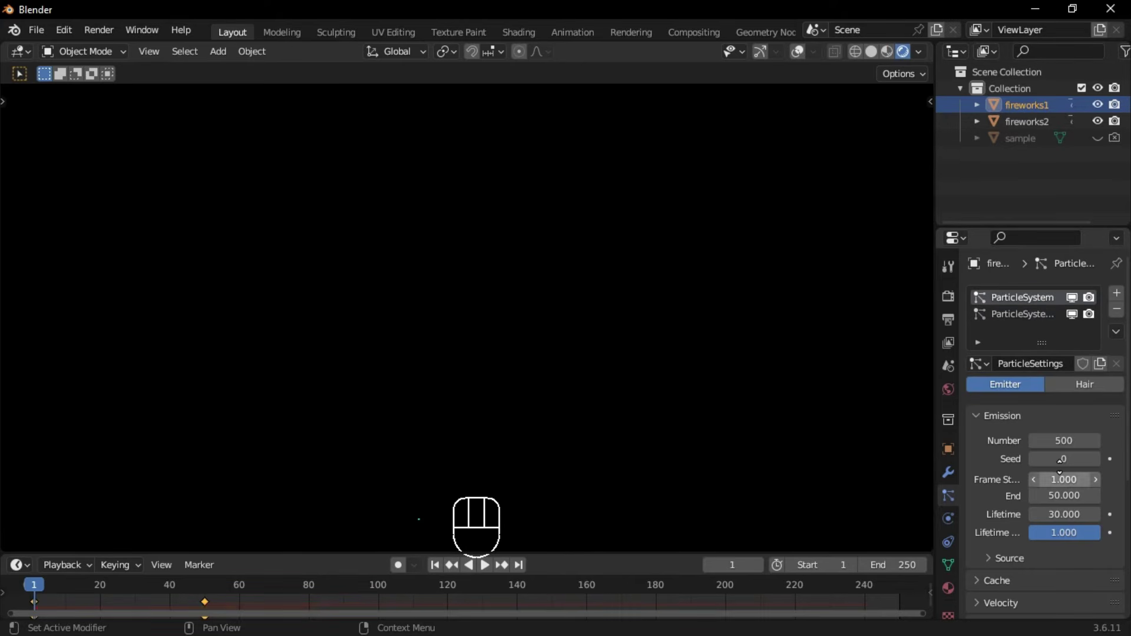
# Step: Raise the first system's render scale from 0.05 to 0.1 and preview the playback
pyautogui.scroll(-8, 1028, 412)
pyautogui.click(1022, 451)
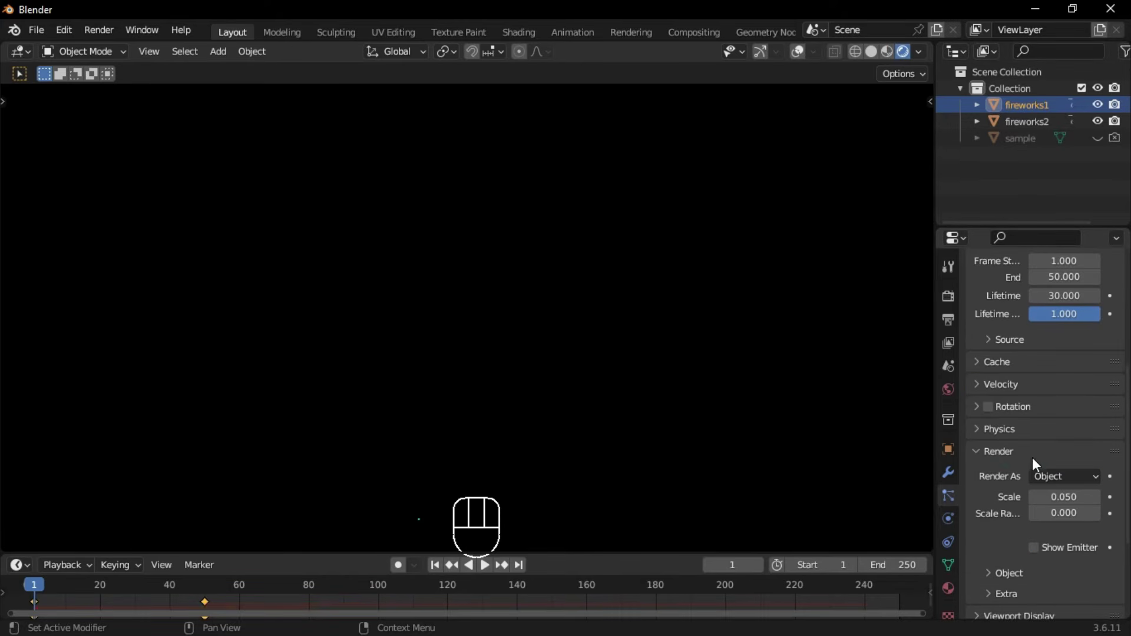
pyautogui.click(1071, 498)
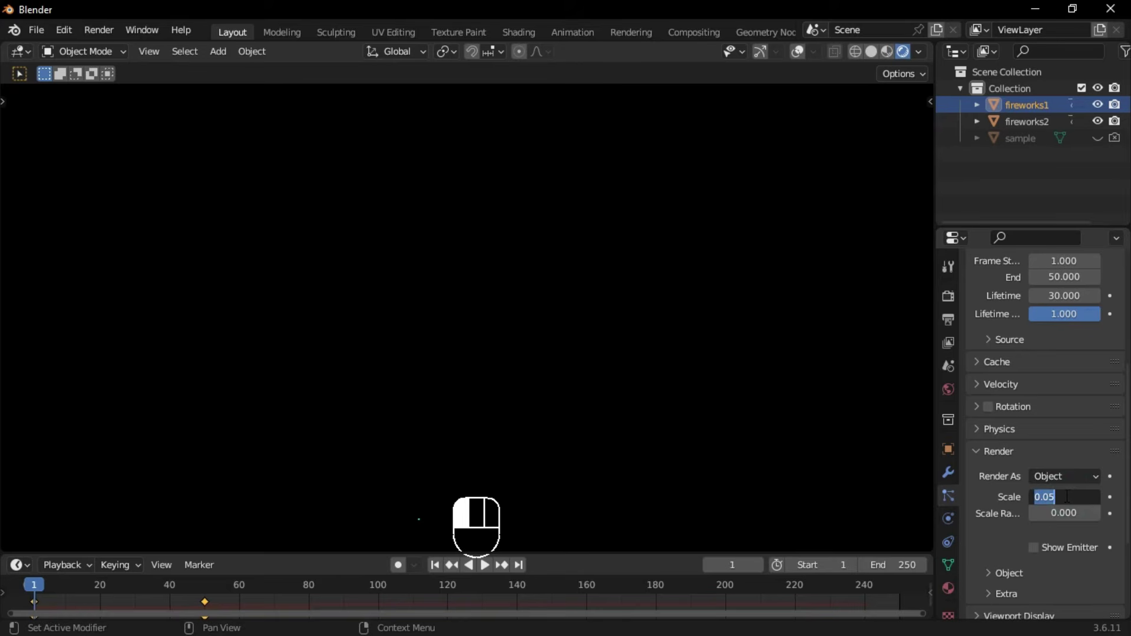
pyautogui.click(1072, 496)
pyautogui.press('Return')
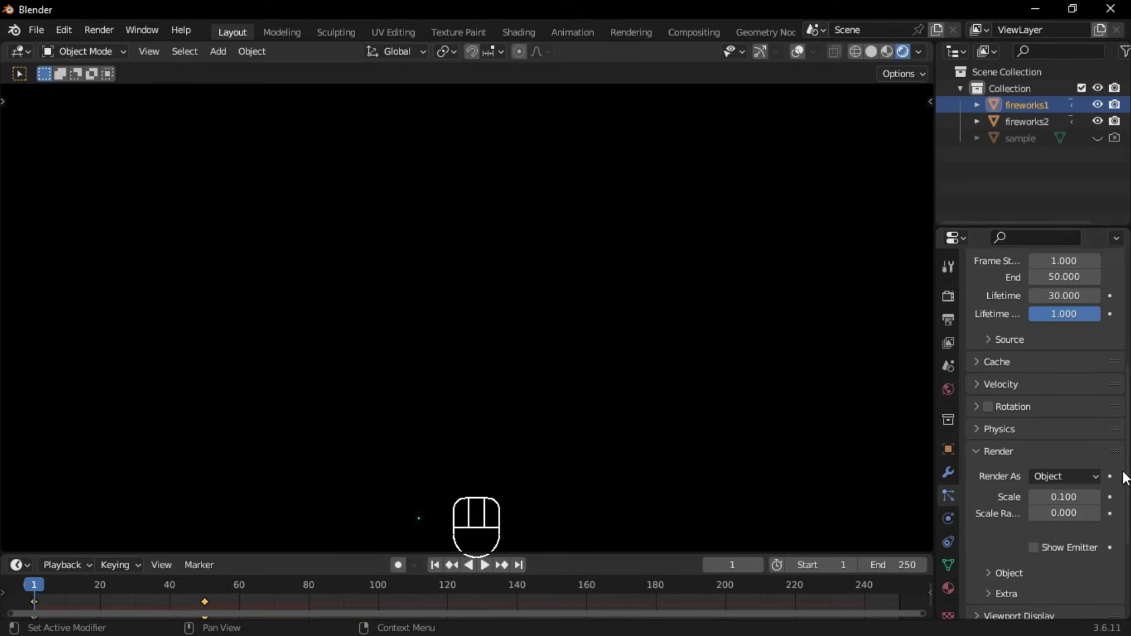
pyautogui.press('space')
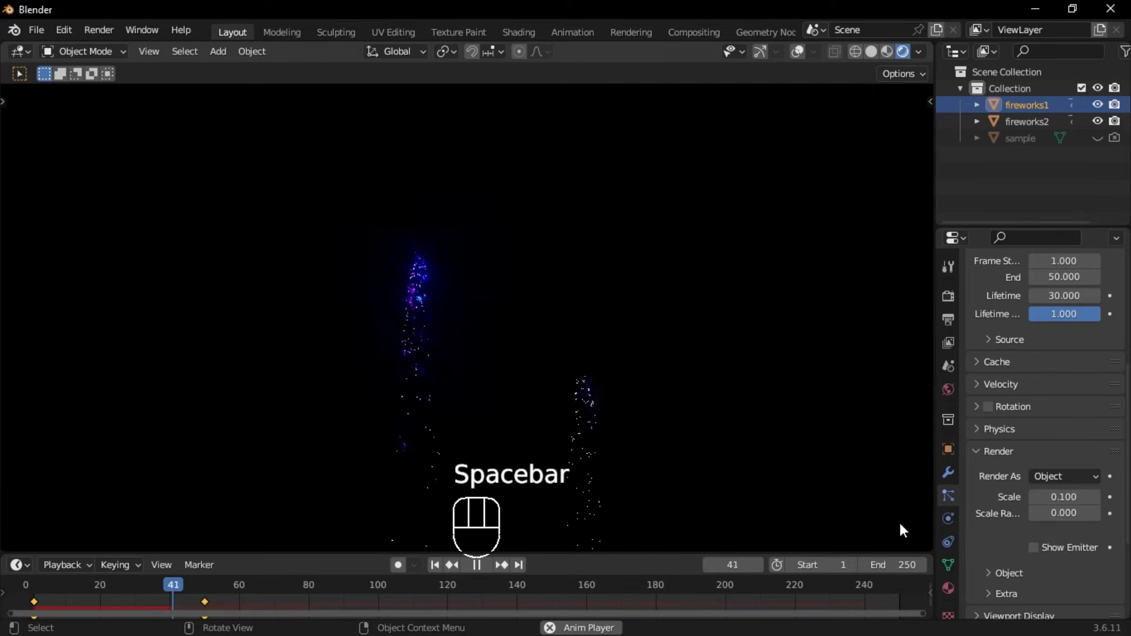
pyautogui.press('space')
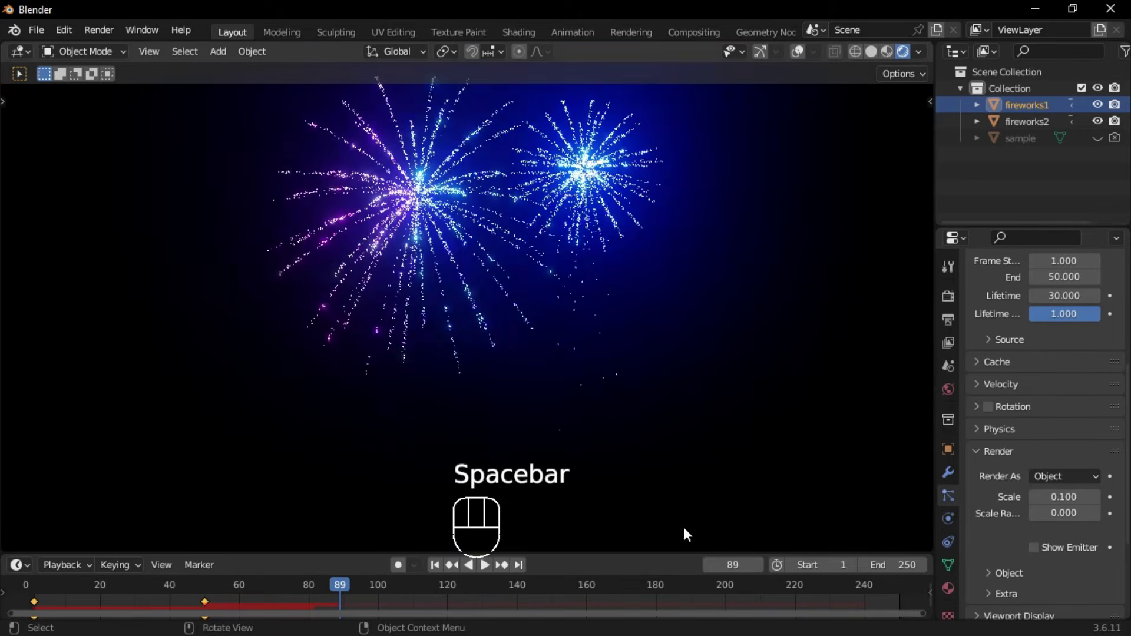
# Step: Set the second system's render scale to 0.15 and play to check the larger particles
pyautogui.scroll(2, 1055, 429)
pyautogui.scroll(6, 1046, 413)
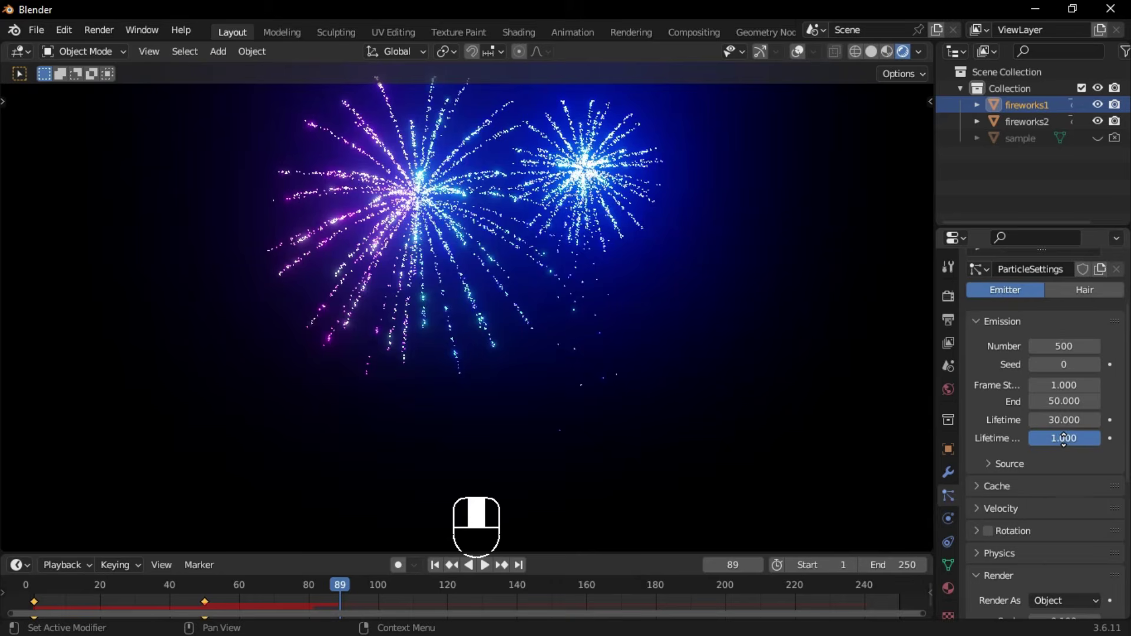
pyautogui.click(1033, 294)
pyautogui.scroll(-8, 1052, 429)
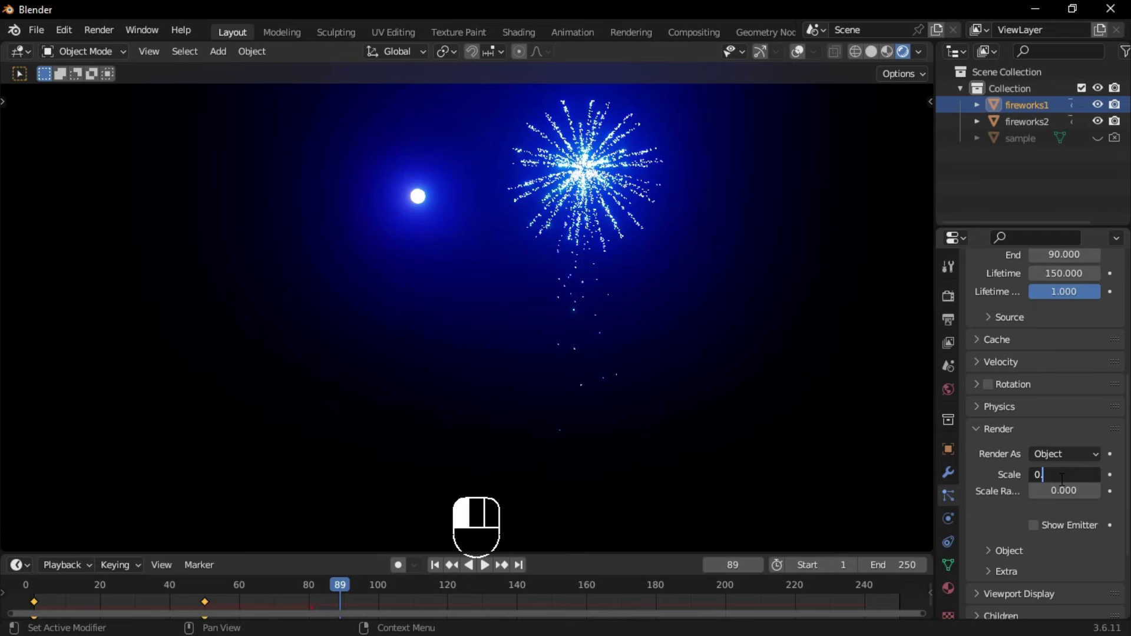
pyautogui.click(1062, 478)
pyautogui.write('0.15')
pyautogui.press('Return')
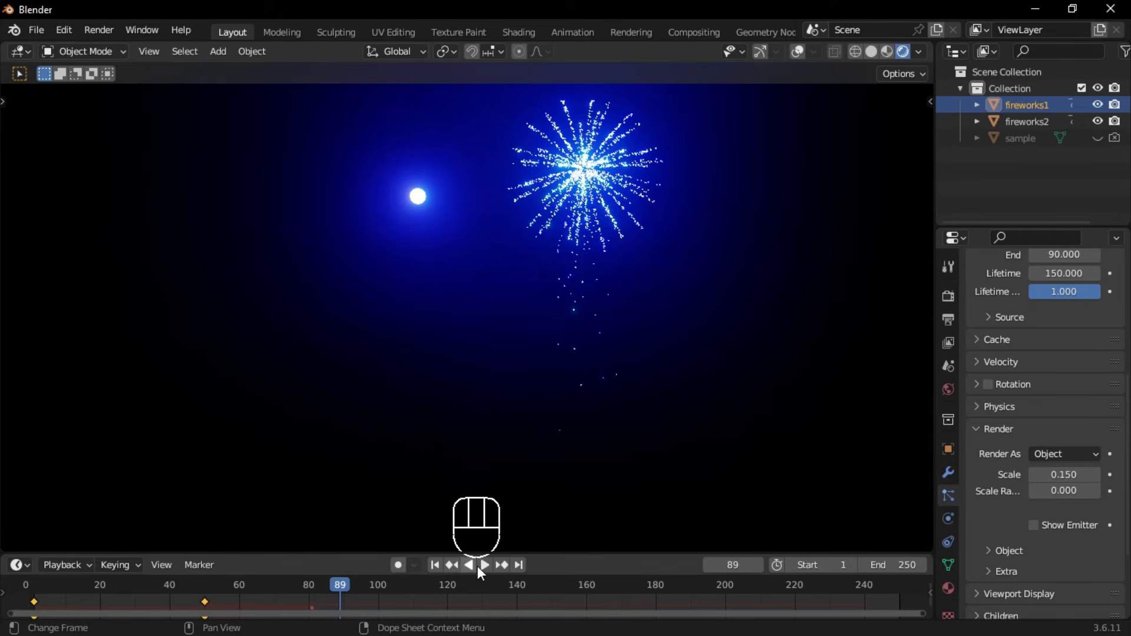
pyautogui.press('space')
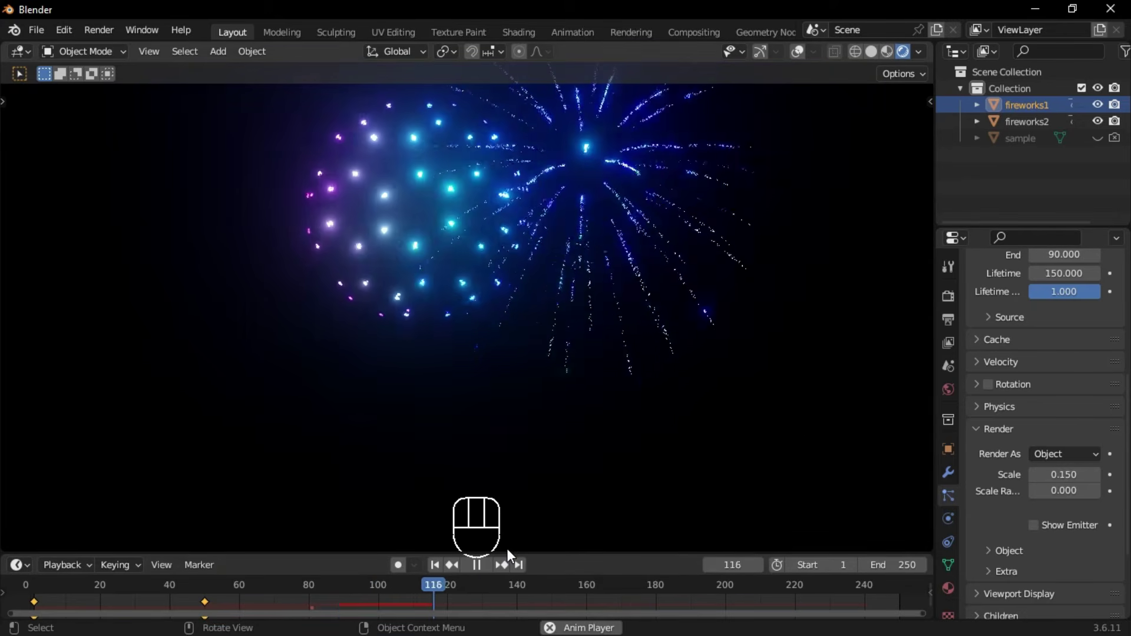
pyautogui.press('space')
# Step: Replay the fireworks from the first frame, pausing around frame 142 to review the bursts
pyautogui.click(436, 565)
pyautogui.click(481, 564)
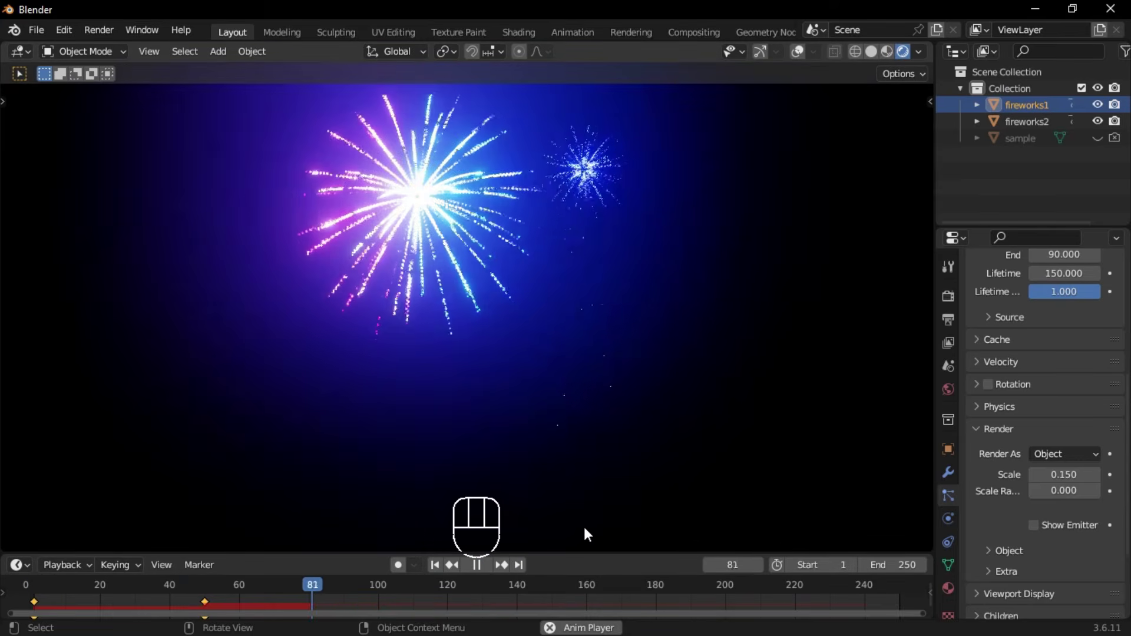
pyautogui.press('space')
pyautogui.click(435, 564)
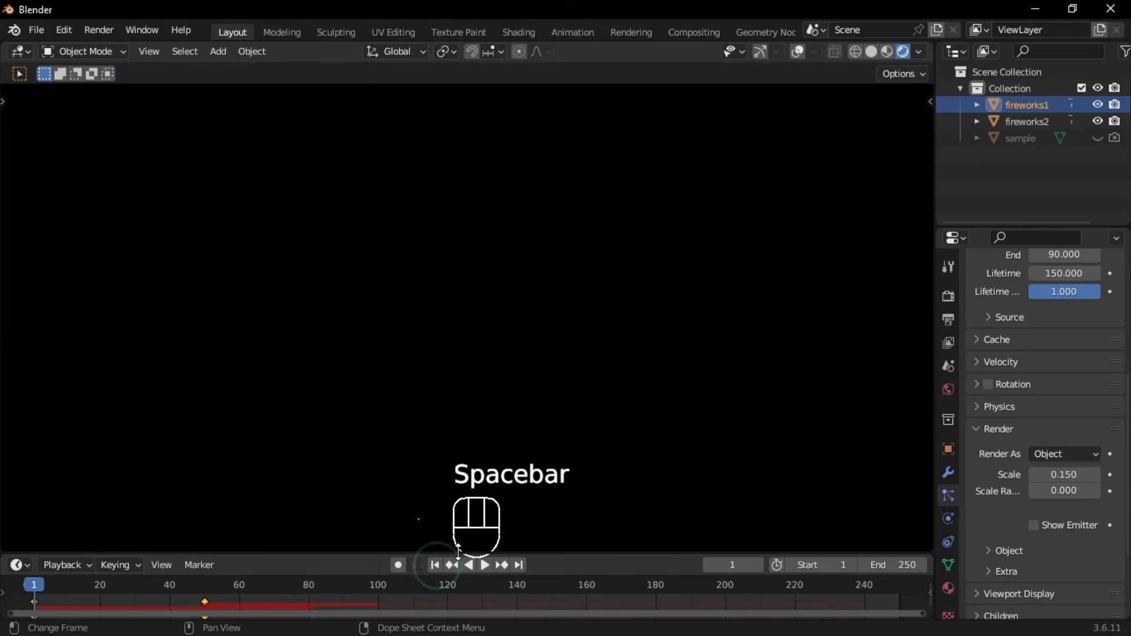
pyautogui.press('space')
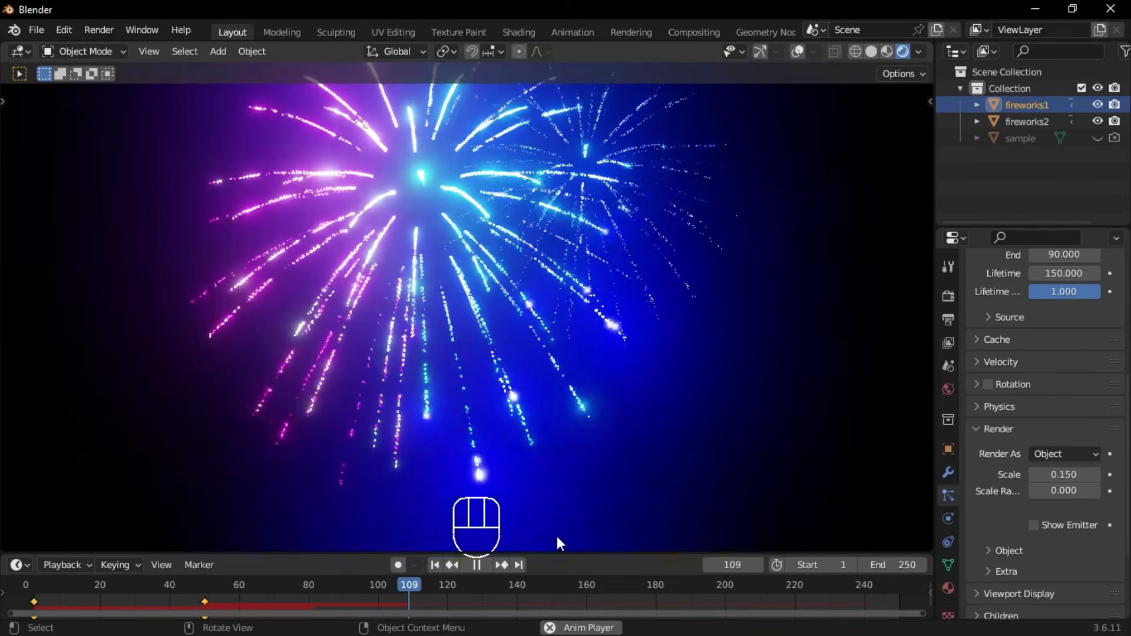
pyautogui.press('space')
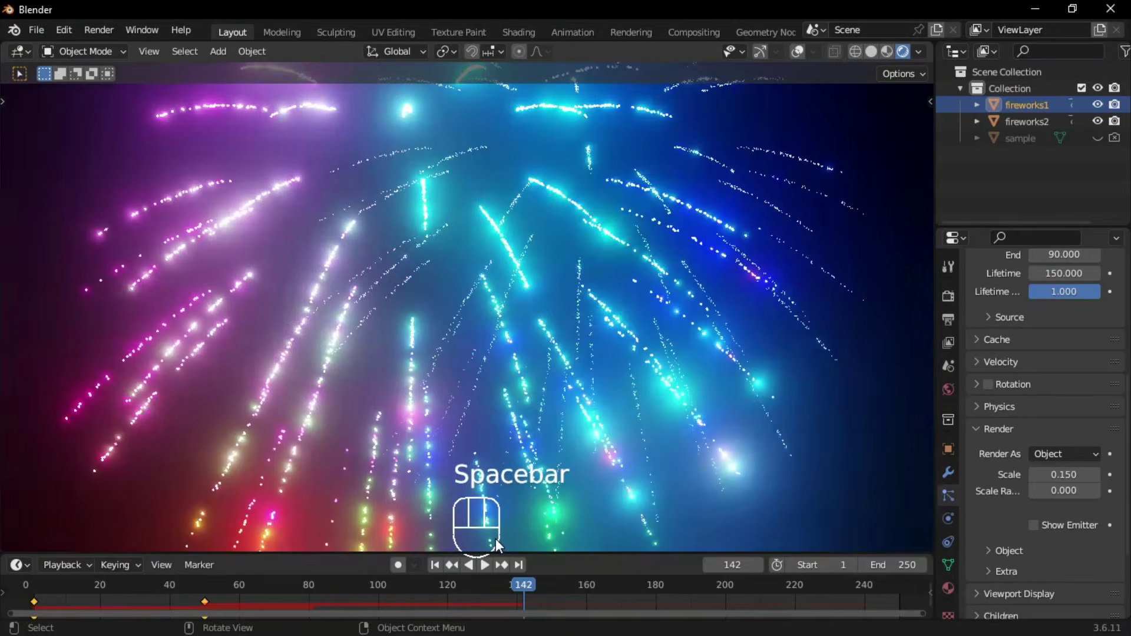
pyautogui.press('space')
pyautogui.press('space')
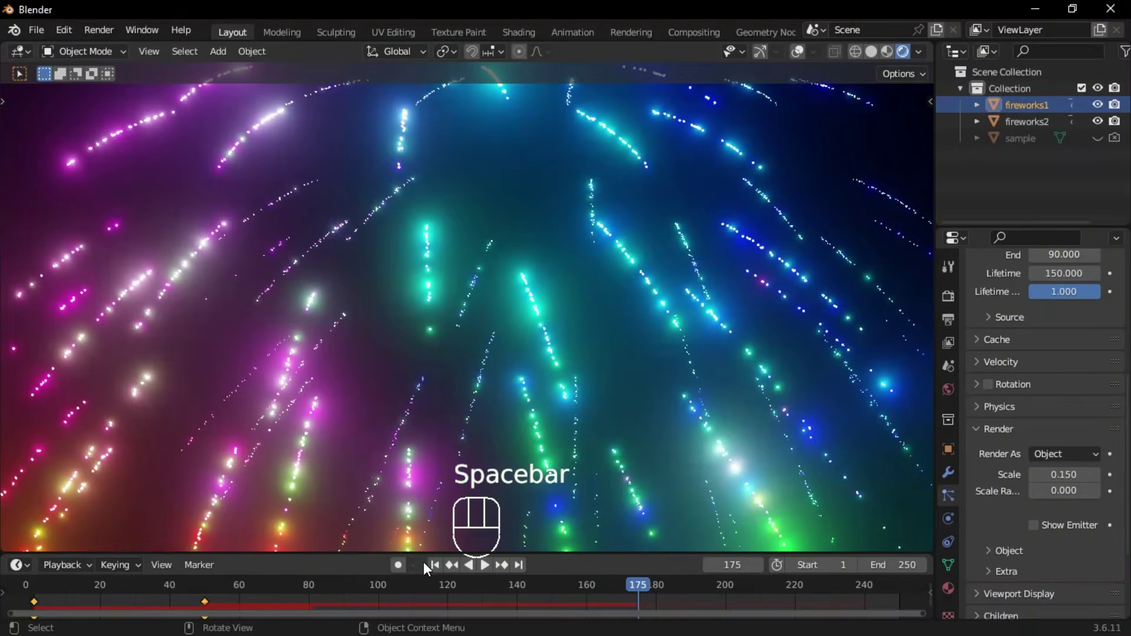
pyautogui.click(433, 564)
# Step: Select fireworks2 and set its first particle system's render scale to 0.15
pyautogui.scroll(8, 985, 412)
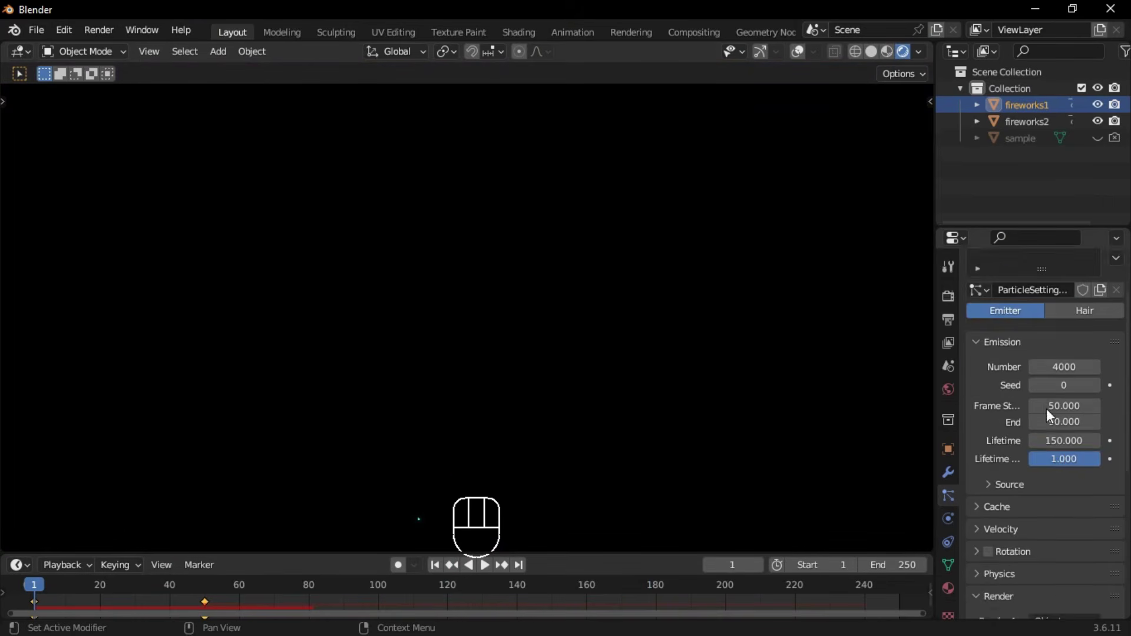
pyautogui.click(1028, 121)
pyautogui.scroll(-8, 1057, 418)
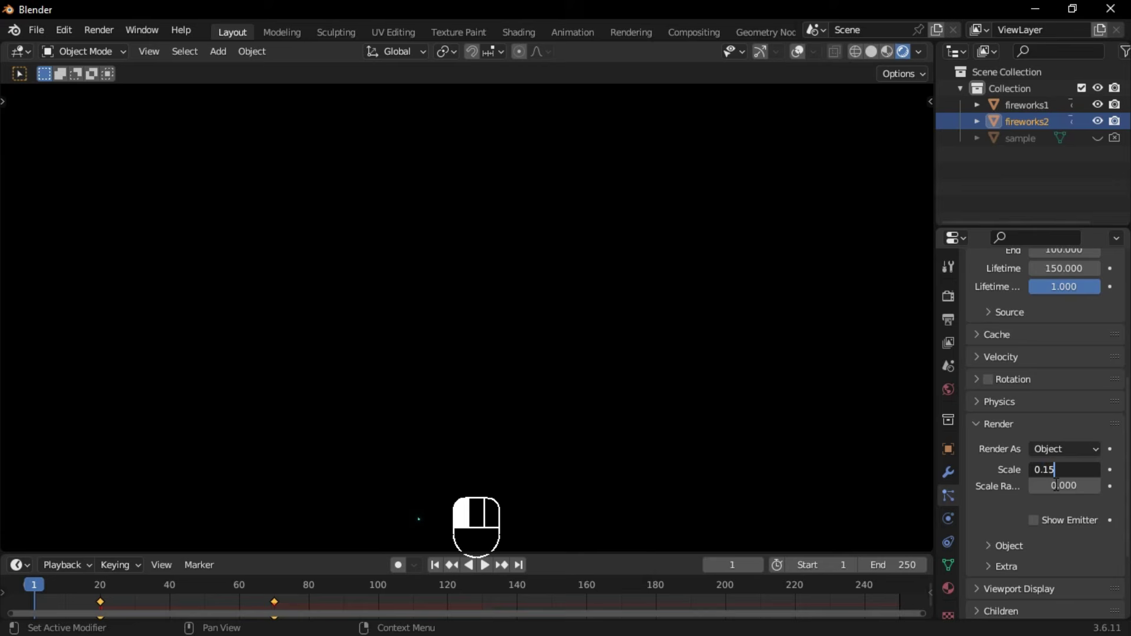
pyautogui.press('Return')
# Step: Set fireworks2's other particle system's render scale to 0.1
pyautogui.scroll(5, 1023, 333)
pyautogui.click(1058, 256)
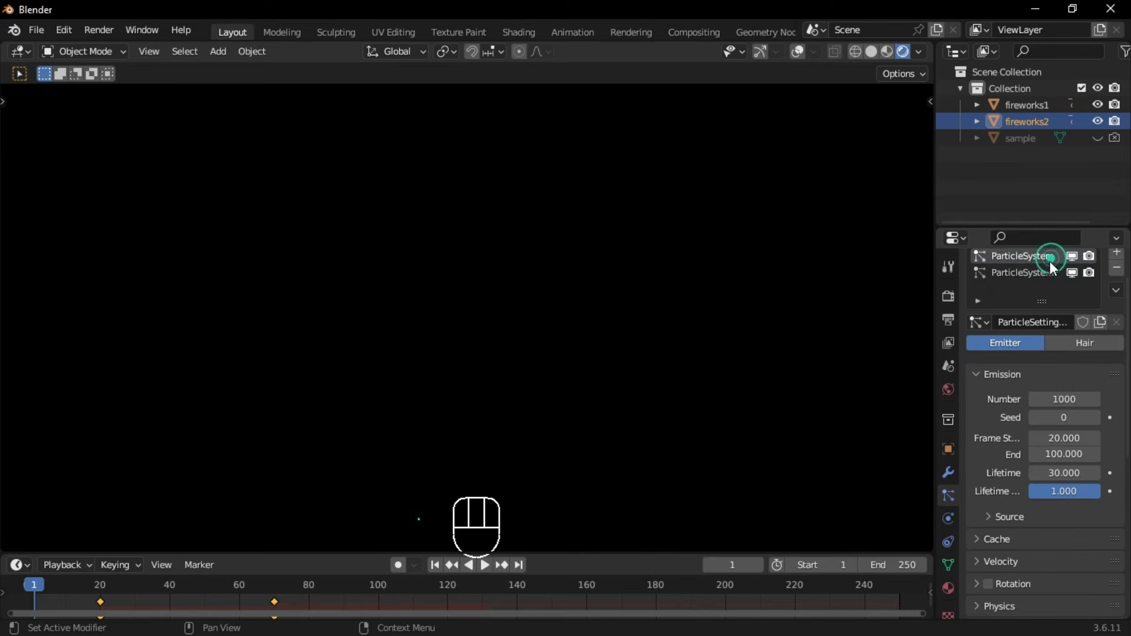
pyautogui.scroll(-5, 1054, 386)
pyautogui.scroll(-3, 1054, 386)
pyautogui.click(1064, 356)
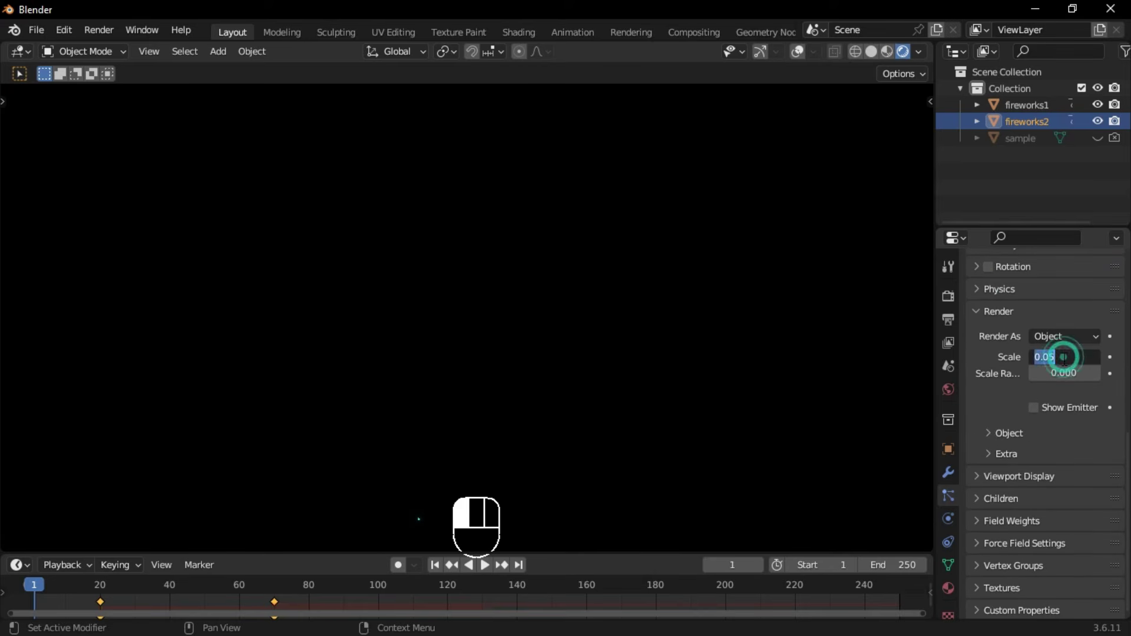
pyautogui.write('0.1')
pyautogui.click(1063, 403)
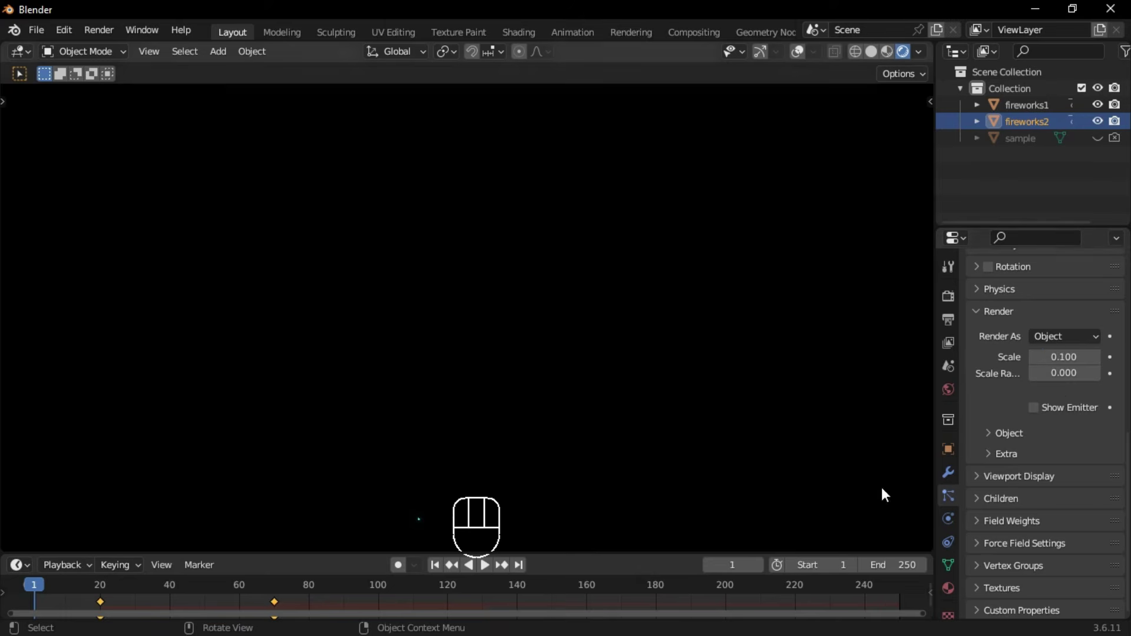
# Step: Play the animation in a maximized 3D viewport to watch the multicoloured firework bursts
pyautogui.press('space')
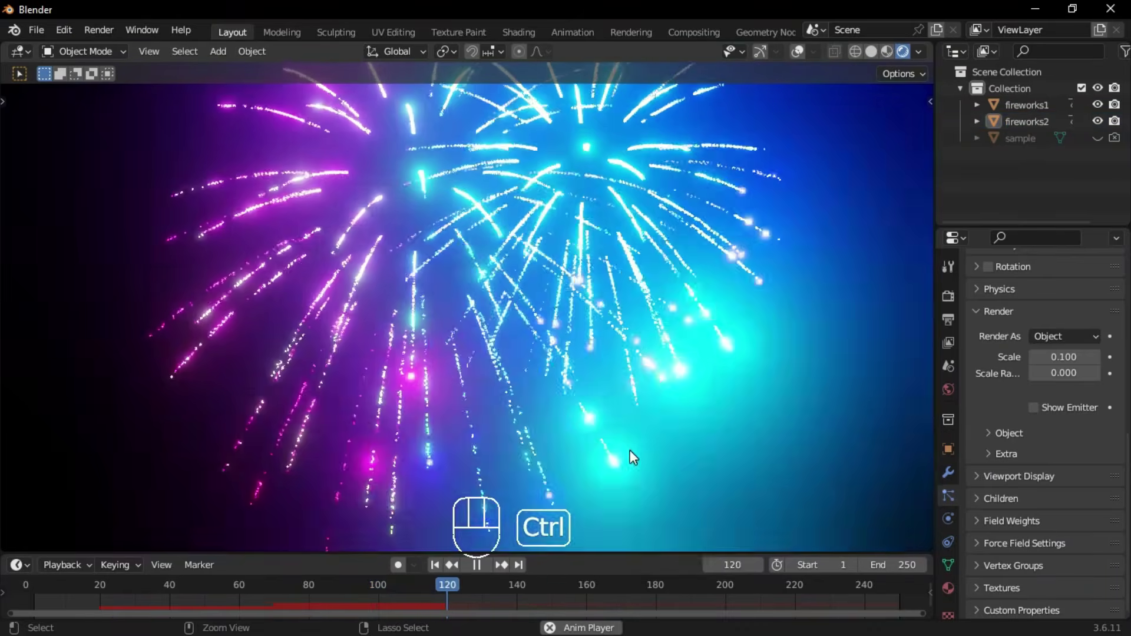
pyautogui.hotkey('ctrl', 'space')
pyautogui.press('space')
pyautogui.press('n')
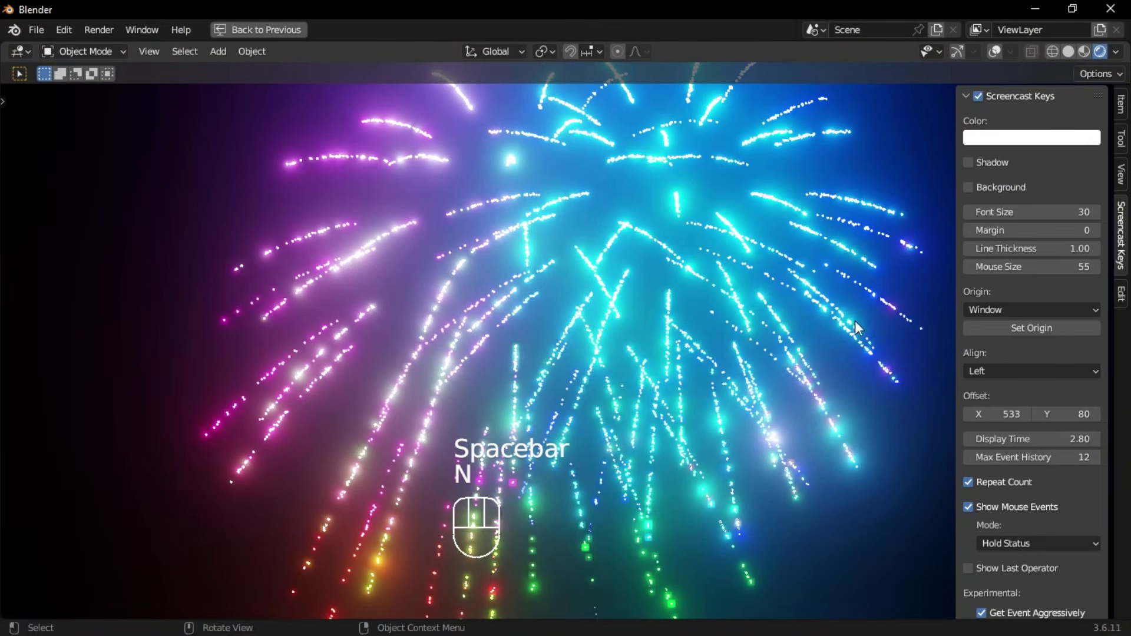
pyautogui.press('n')
pyautogui.press('space')
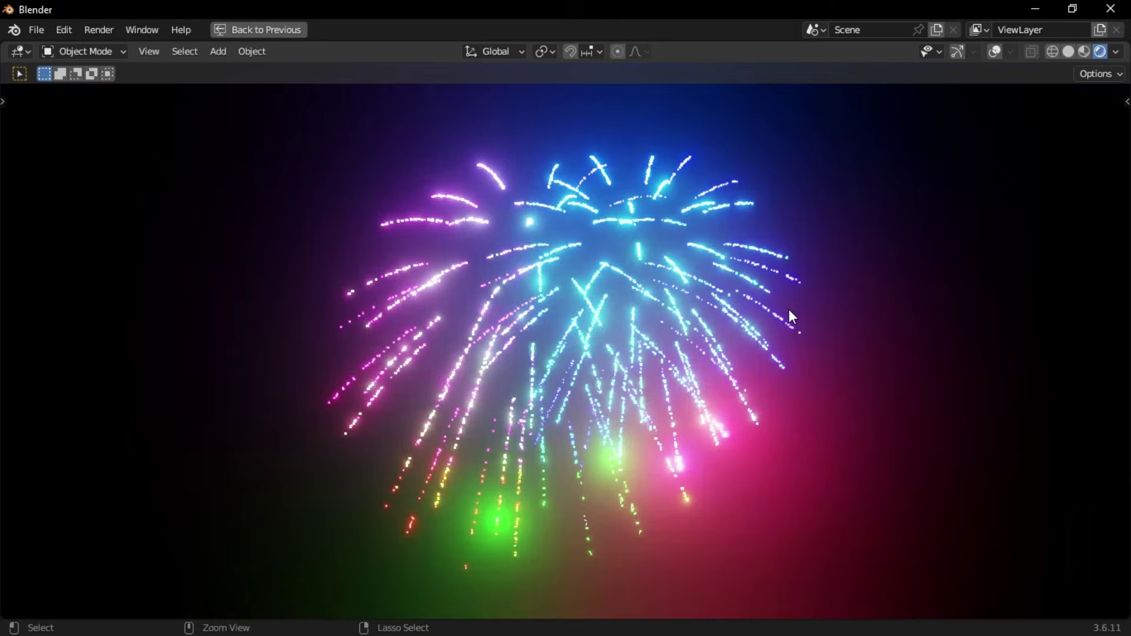